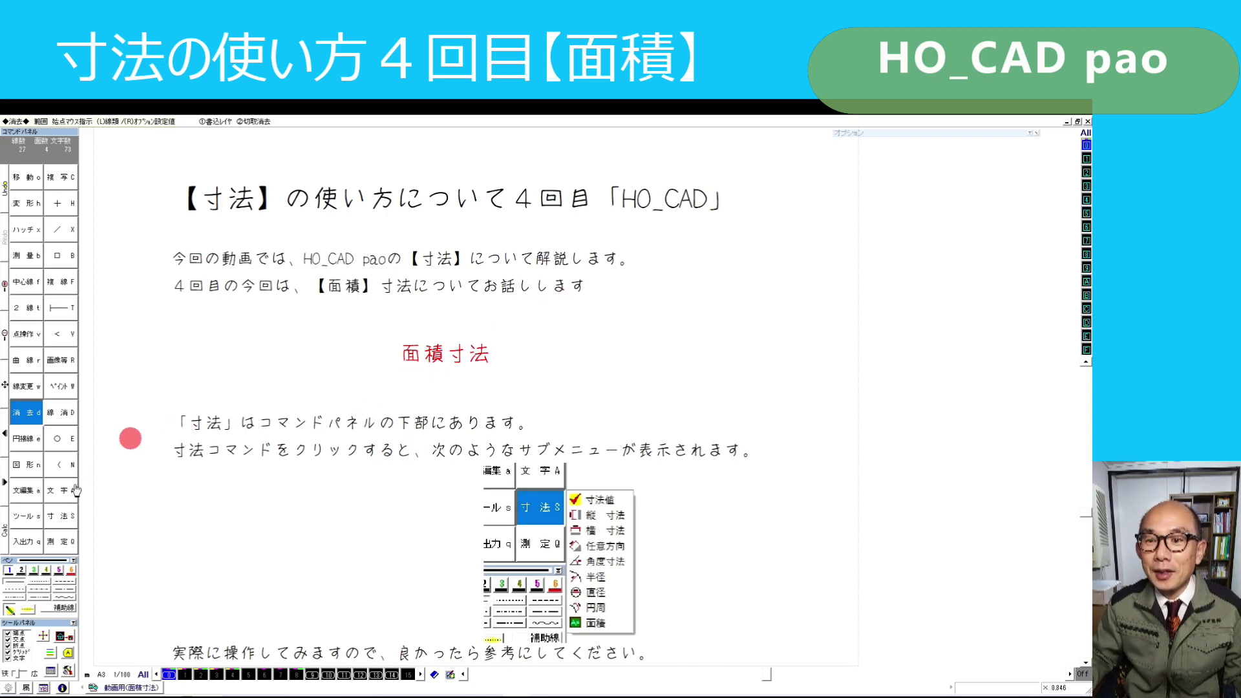
Step: Start 面積 area dimensioning and switch to layer tab 1 with the numbered area diagram
click(58, 521)
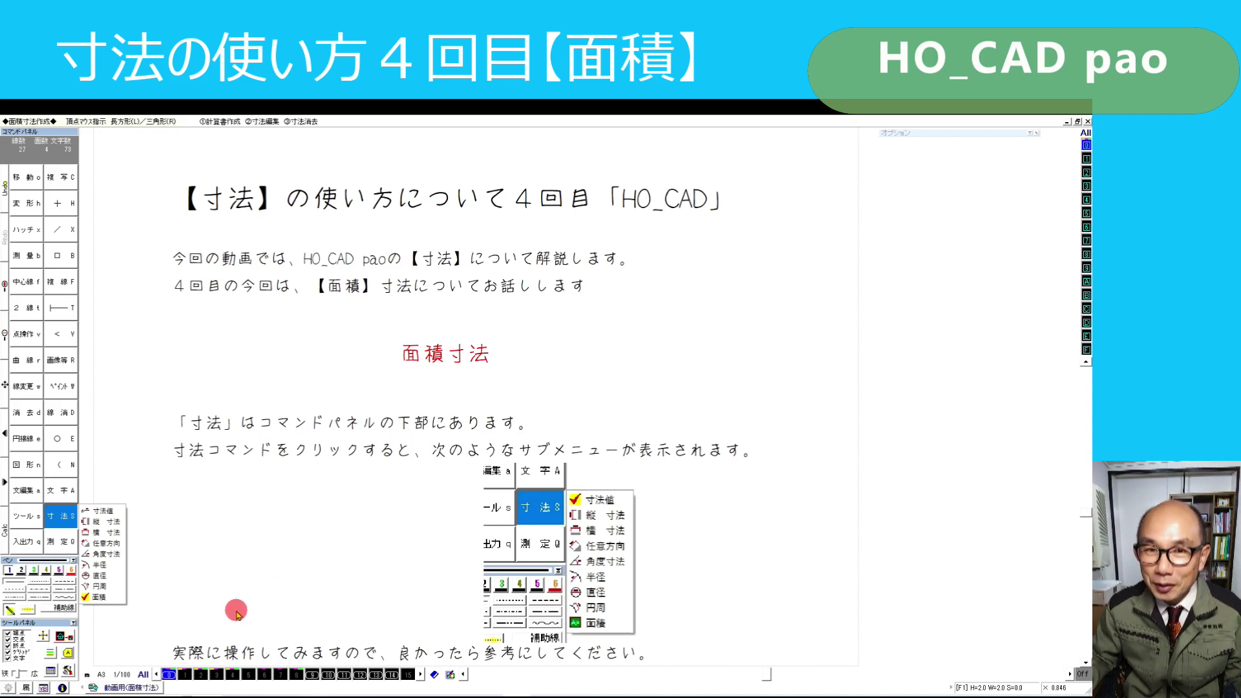
click(184, 675)
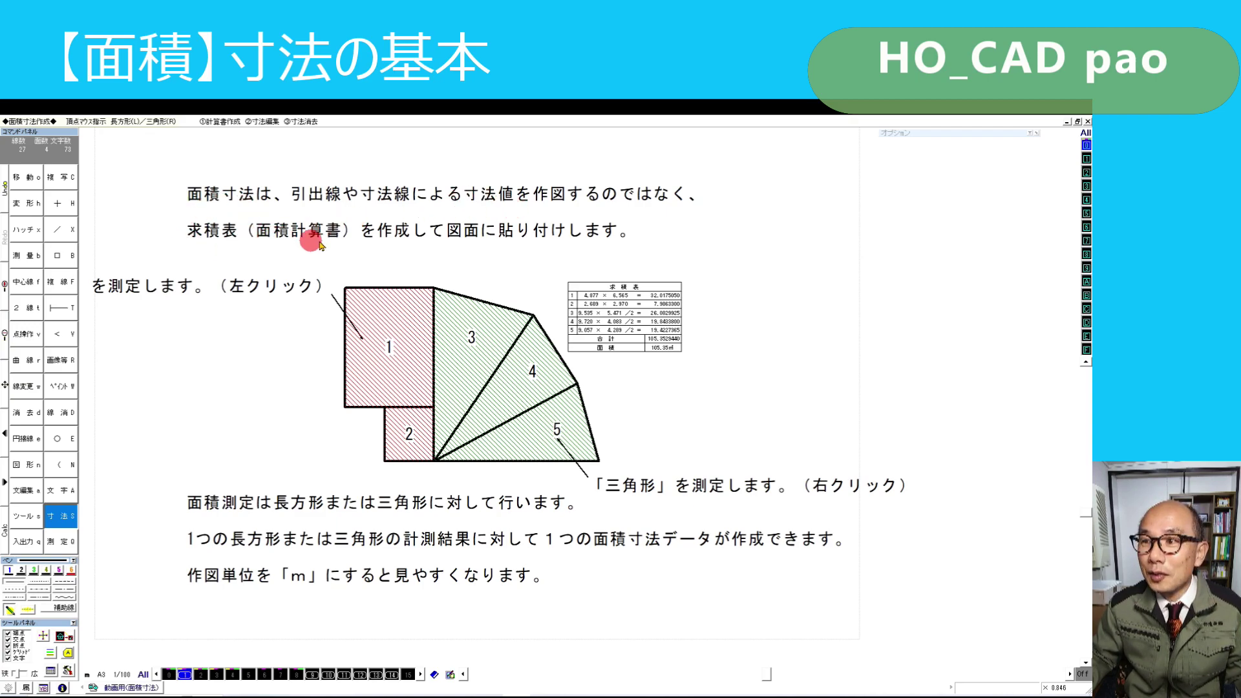
middle_drag(560, 282, 715, 388)
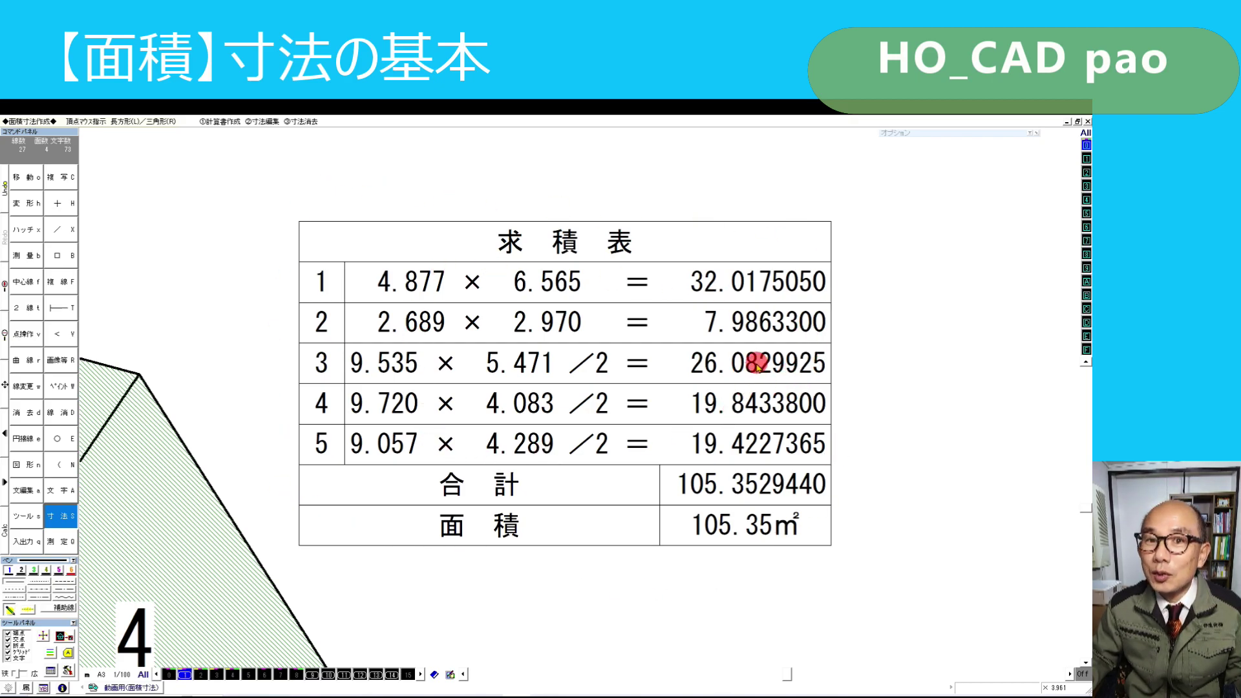
middle_drag(349, 356, 298, 549)
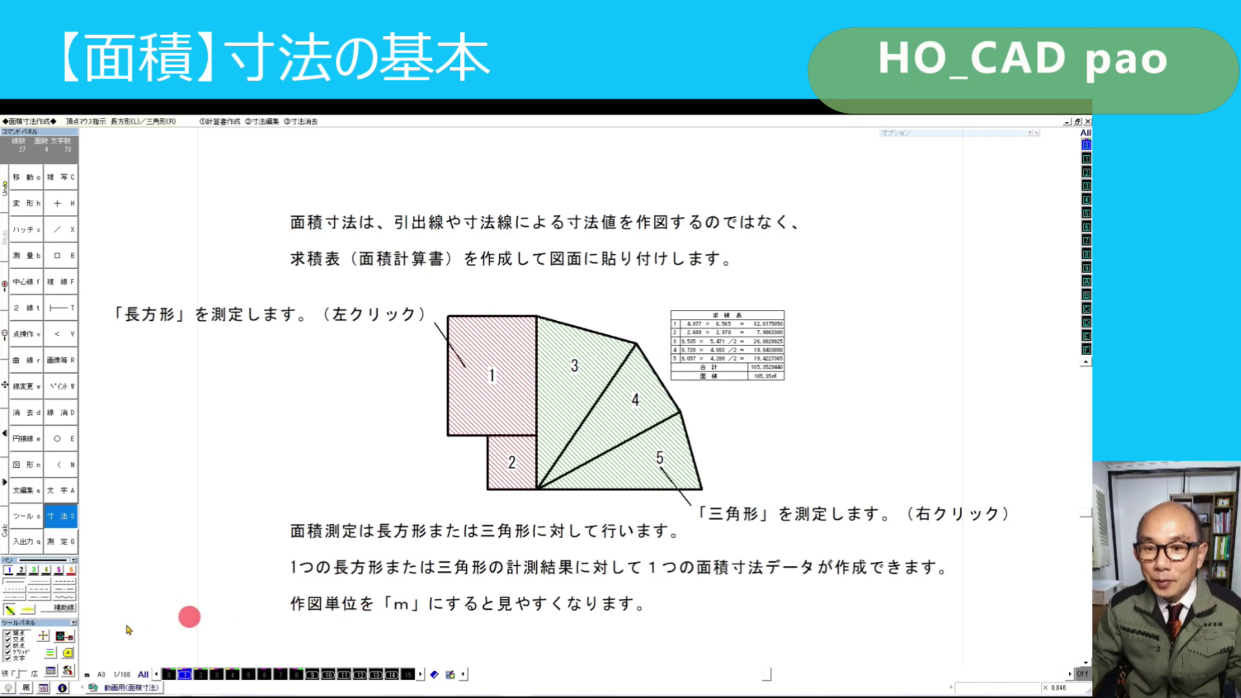
Step: Set the drawing unit to m (metres) in the 作図単位 dialog
click(85, 677)
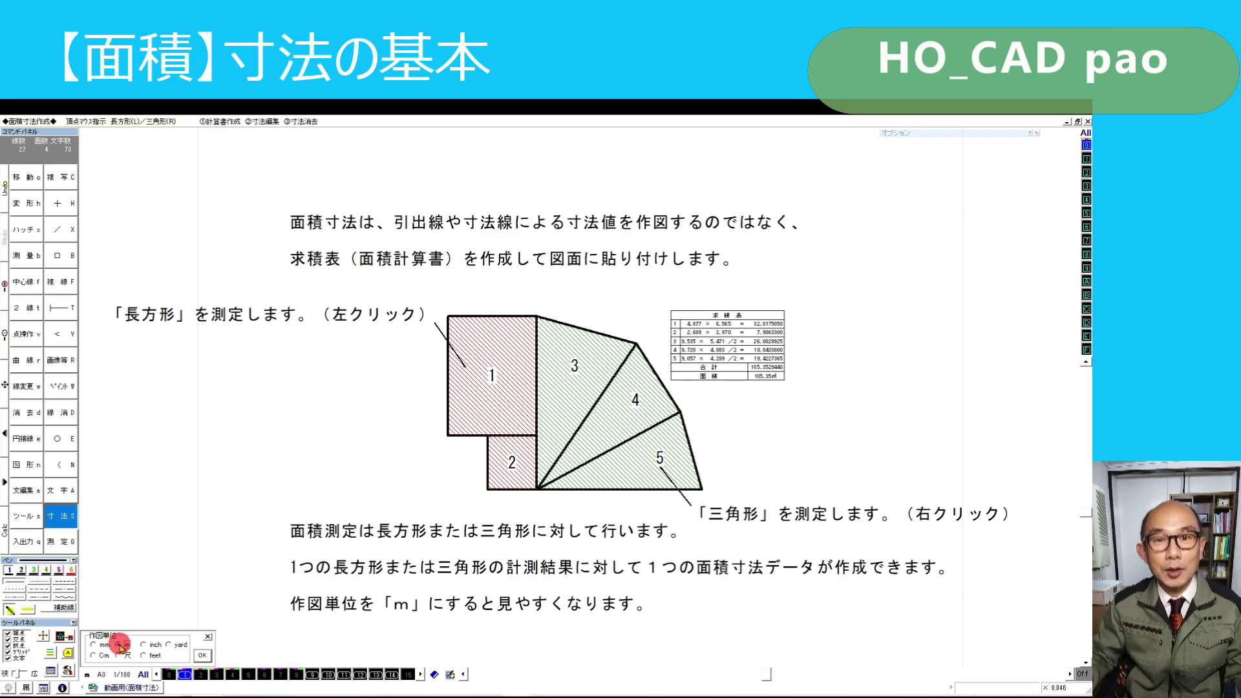
click(118, 645)
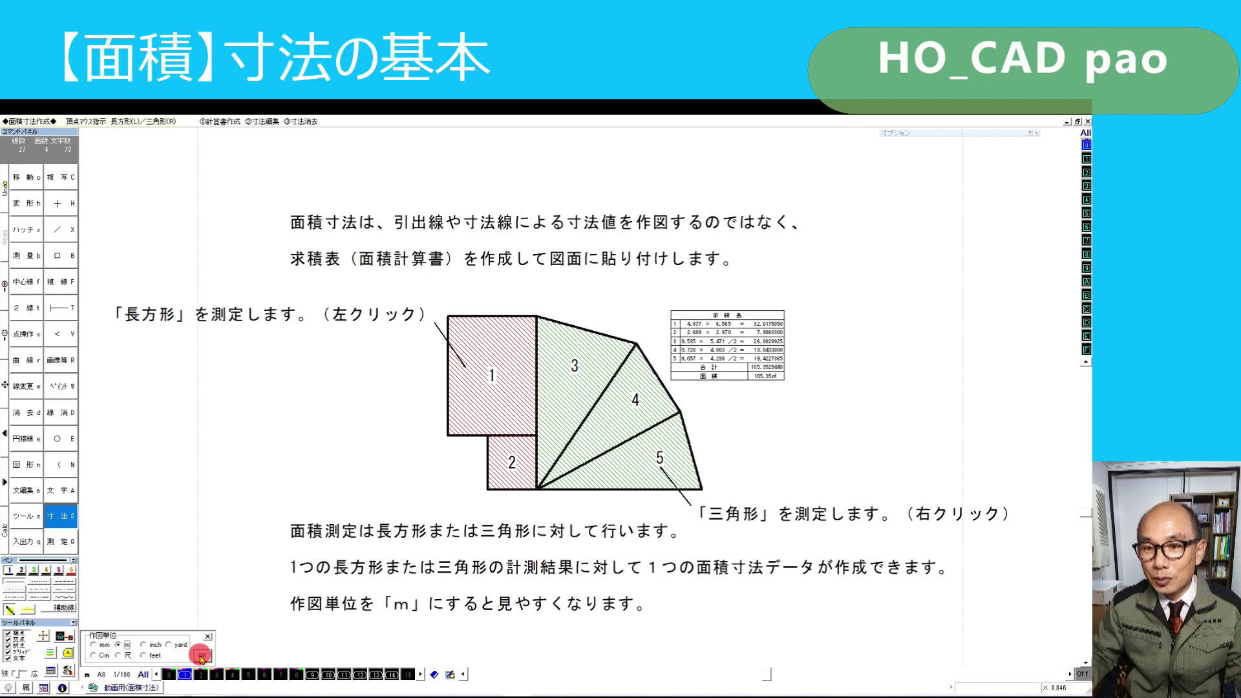
click(202, 656)
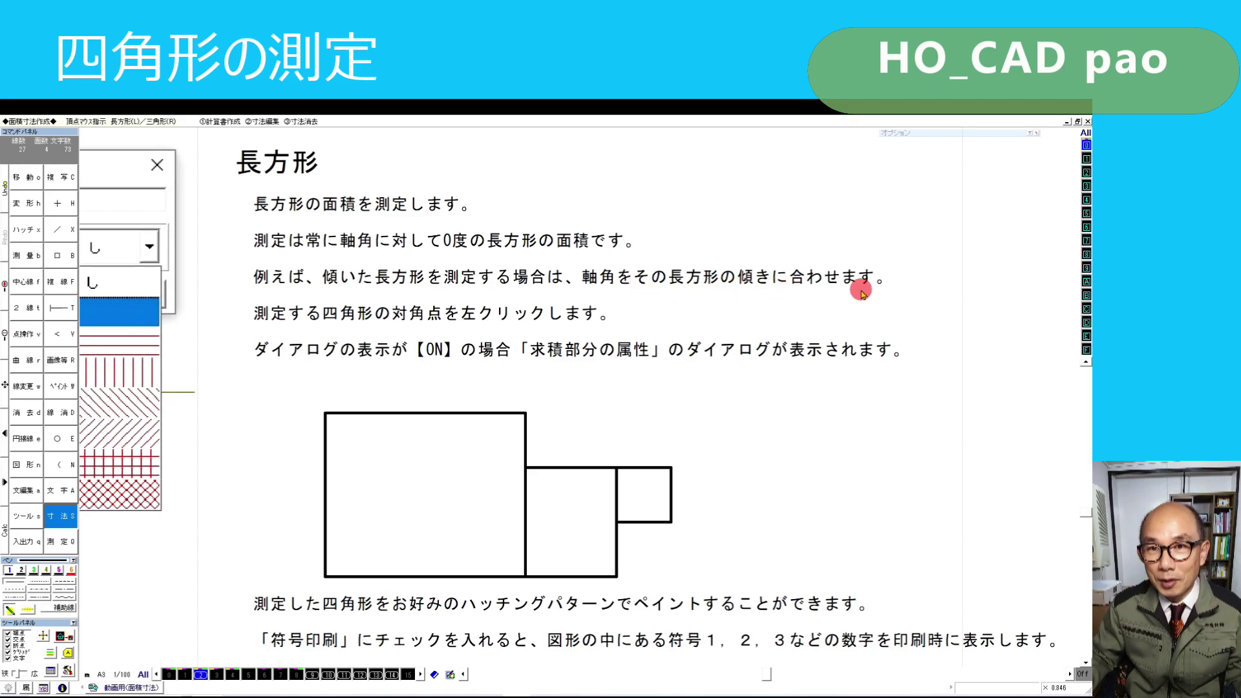
click(25, 150)
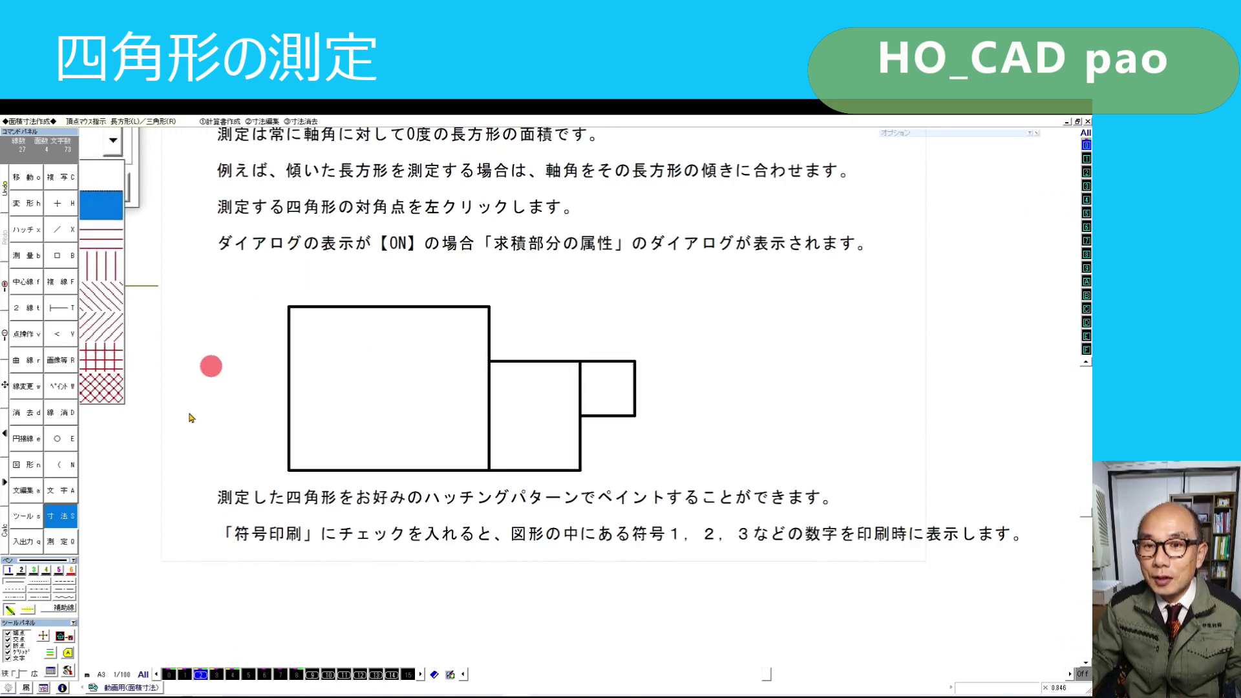
Step: Measure the left rectangle as 11 × 9 = 99 with red diagonal hatching, numbered 1
click(60, 516)
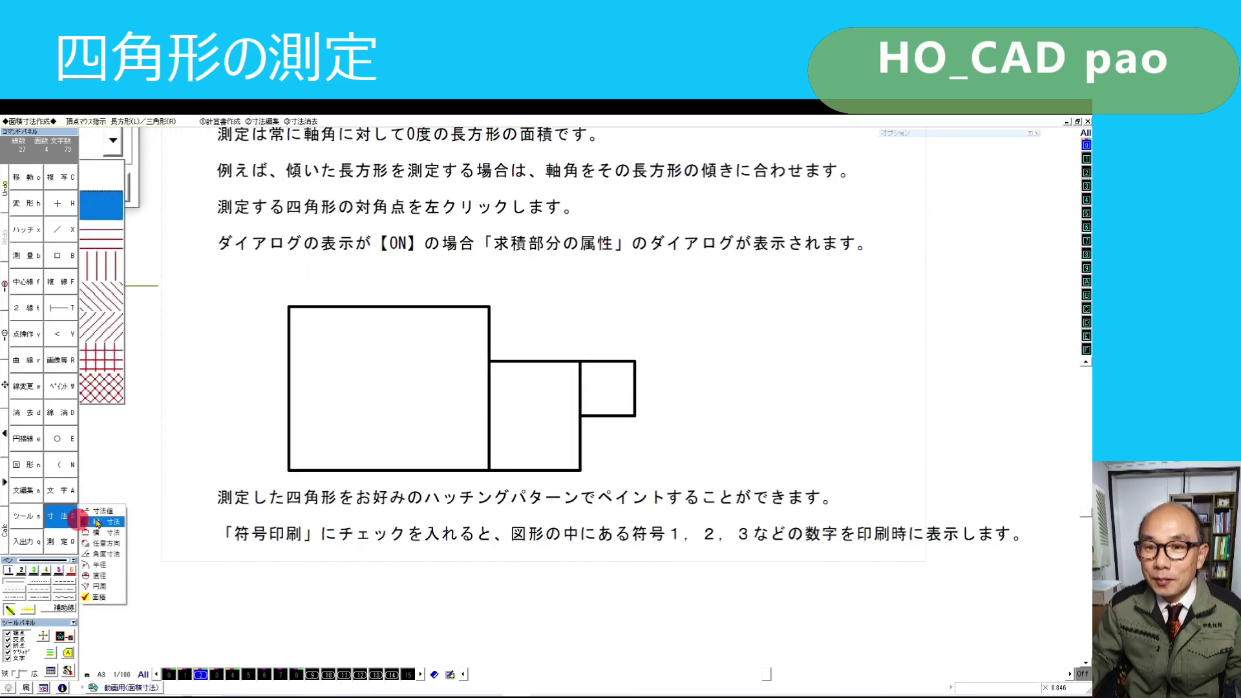
click(99, 598)
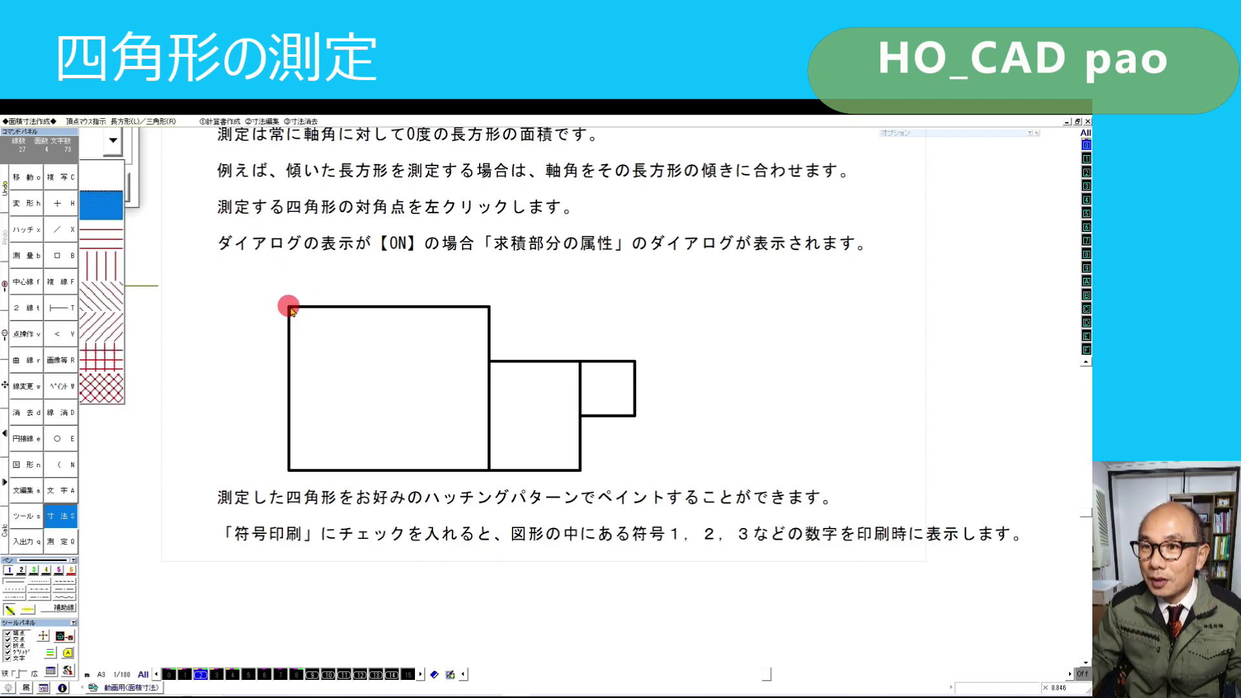
click(289, 309)
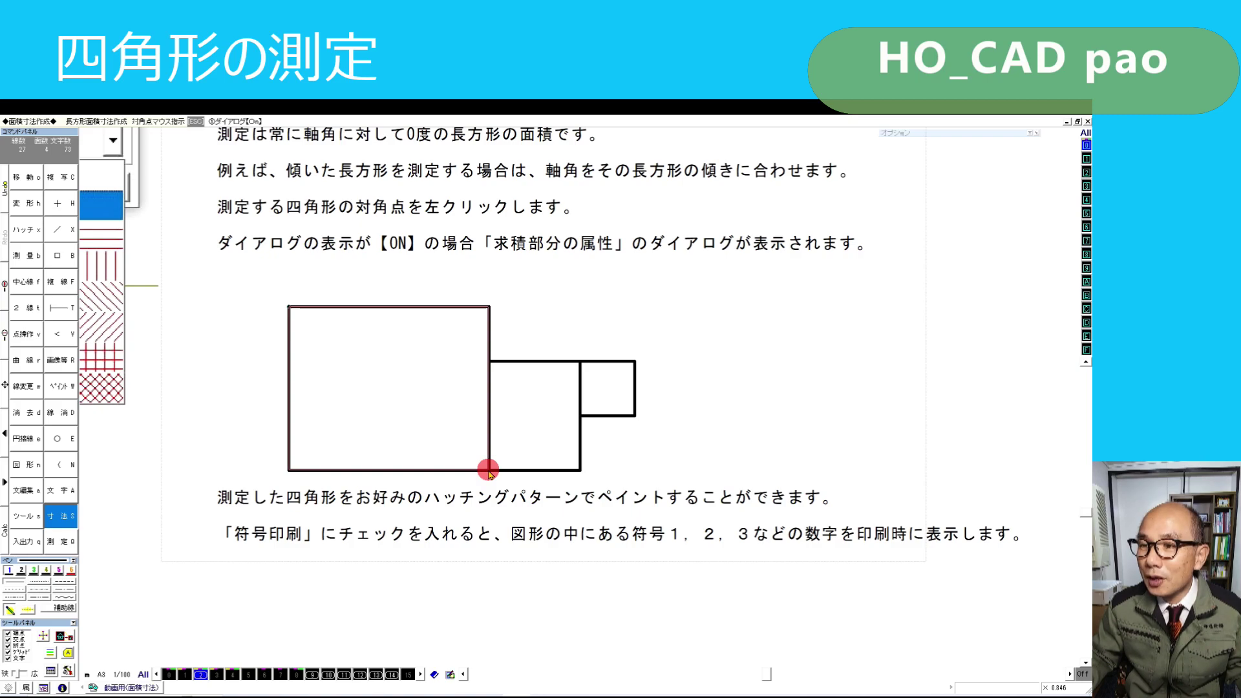
click(489, 470)
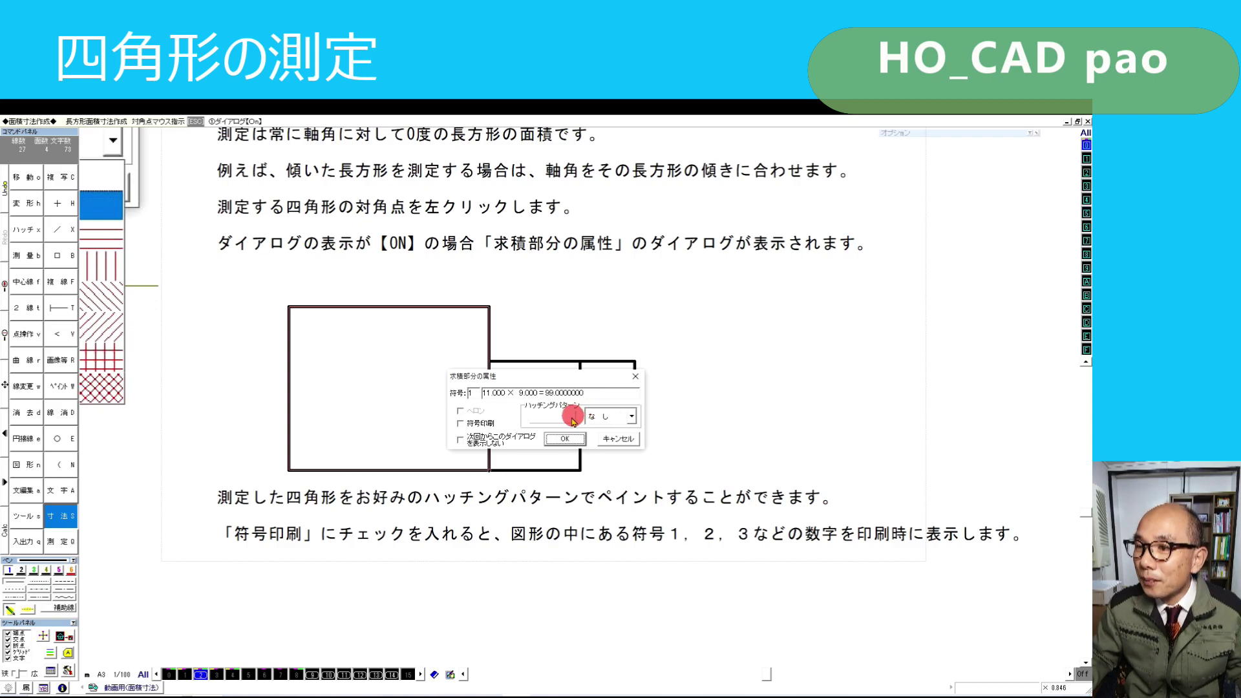
click(551, 418)
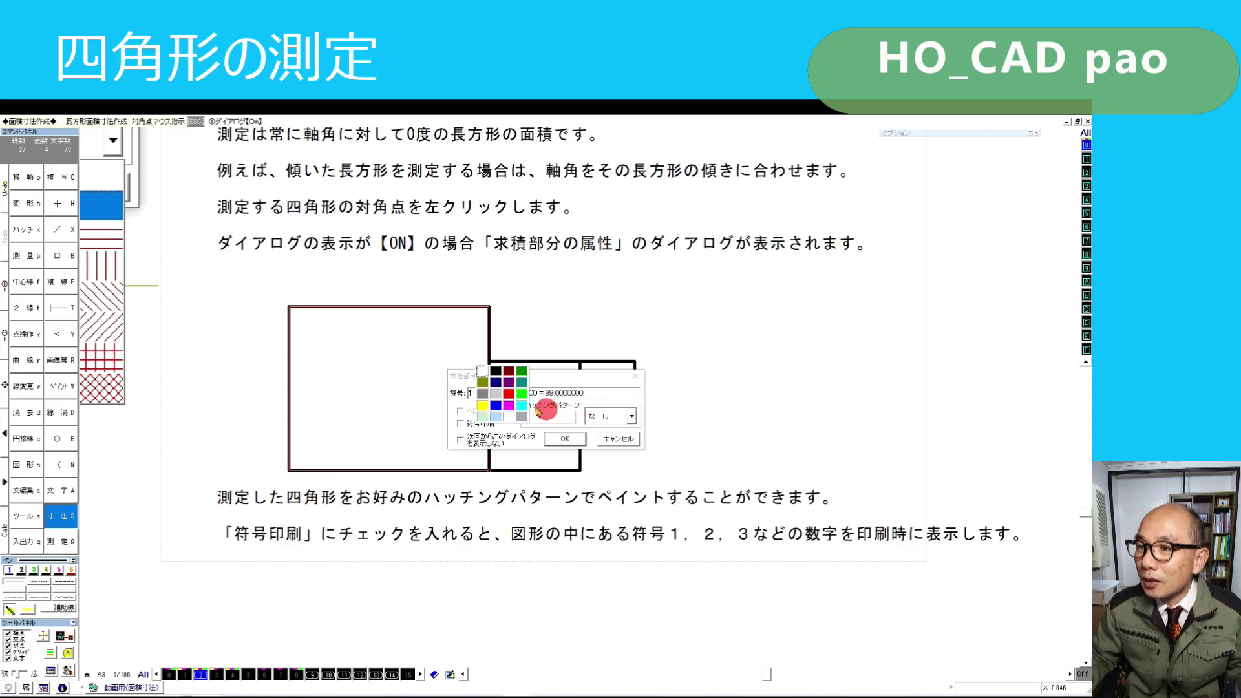
click(511, 395)
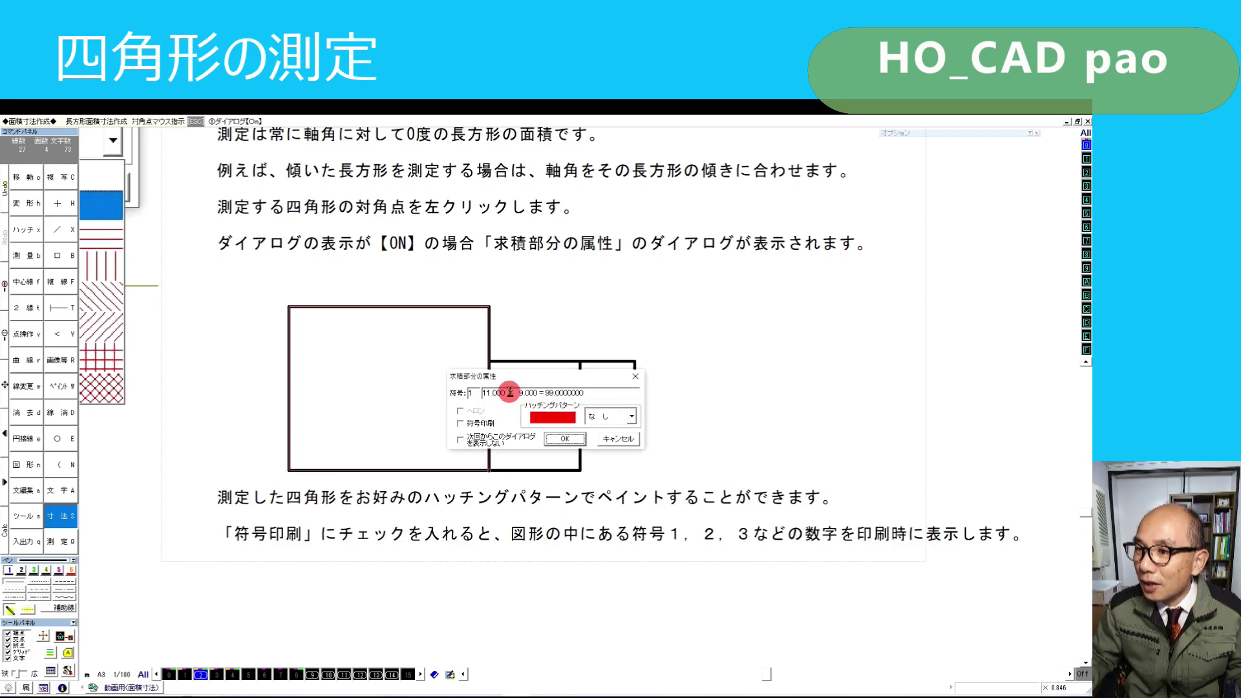
click(633, 419)
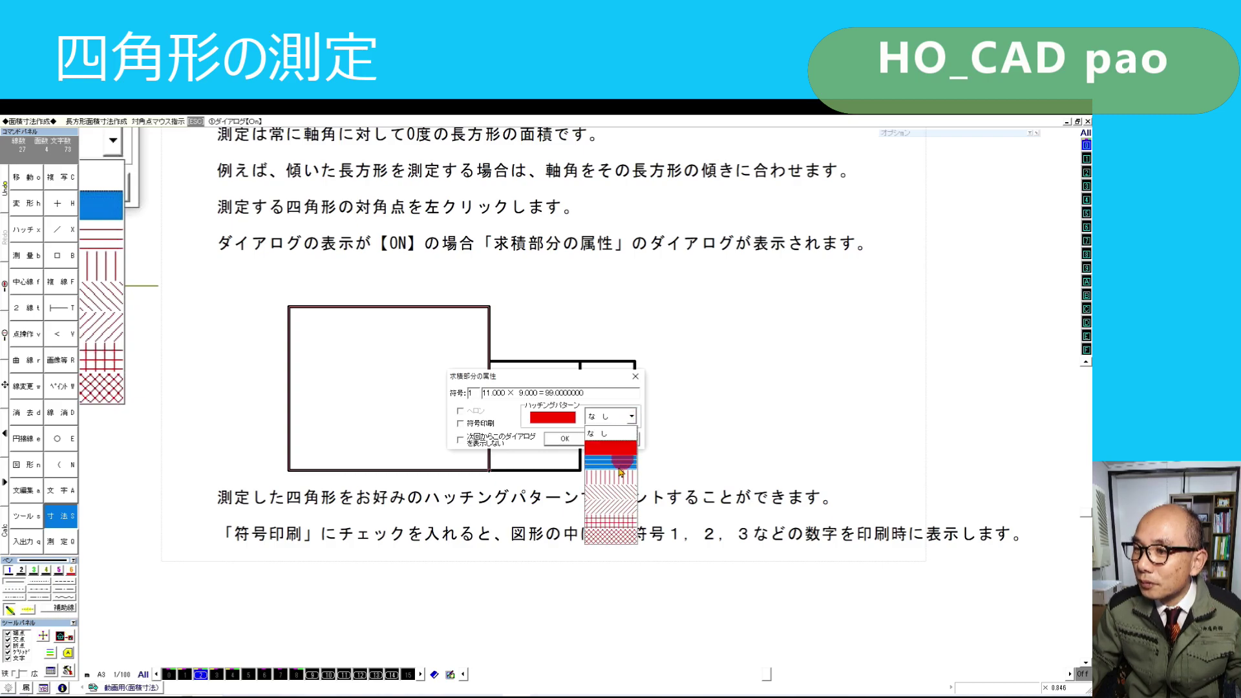
click(613, 492)
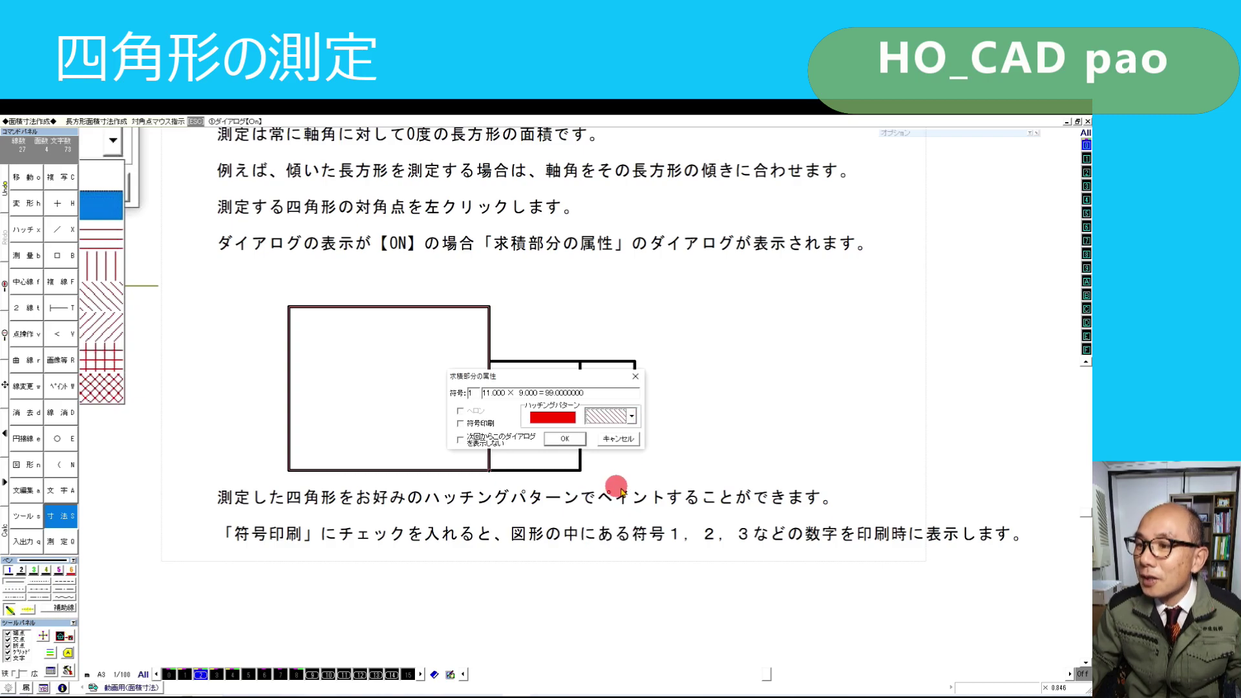
click(567, 438)
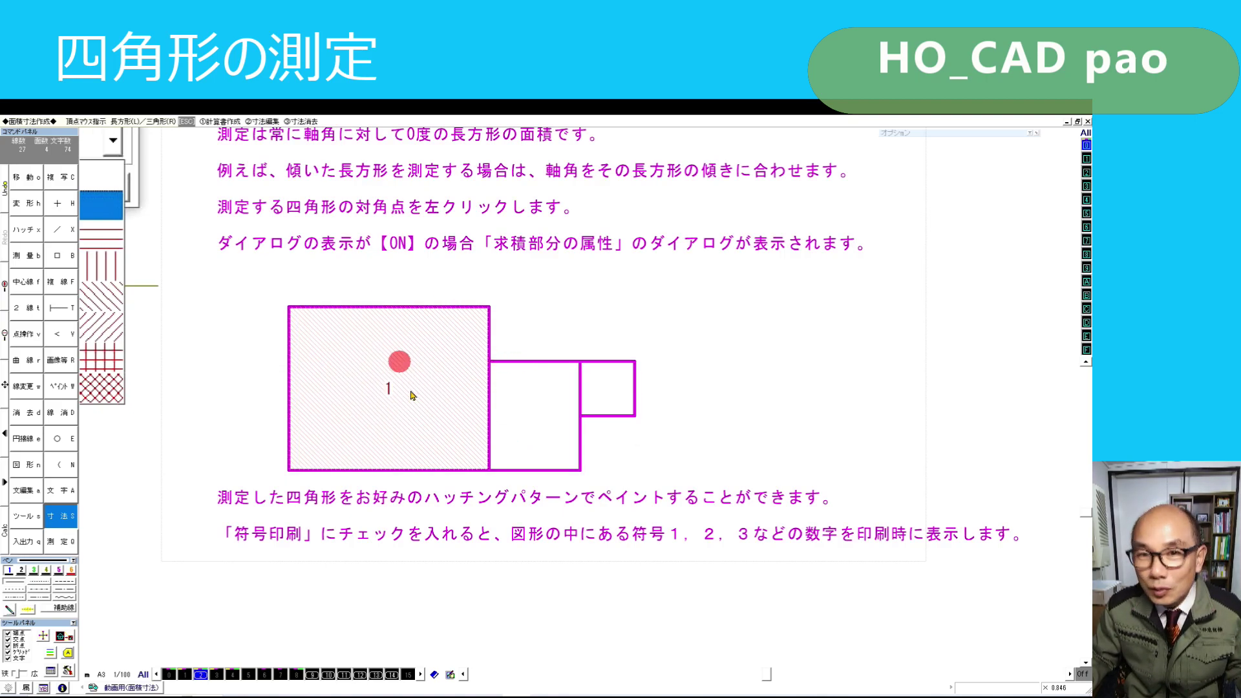
Step: Measure the middle and small rectangles by opposite corners, numbering them 2 and 3
click(489, 362)
click(581, 471)
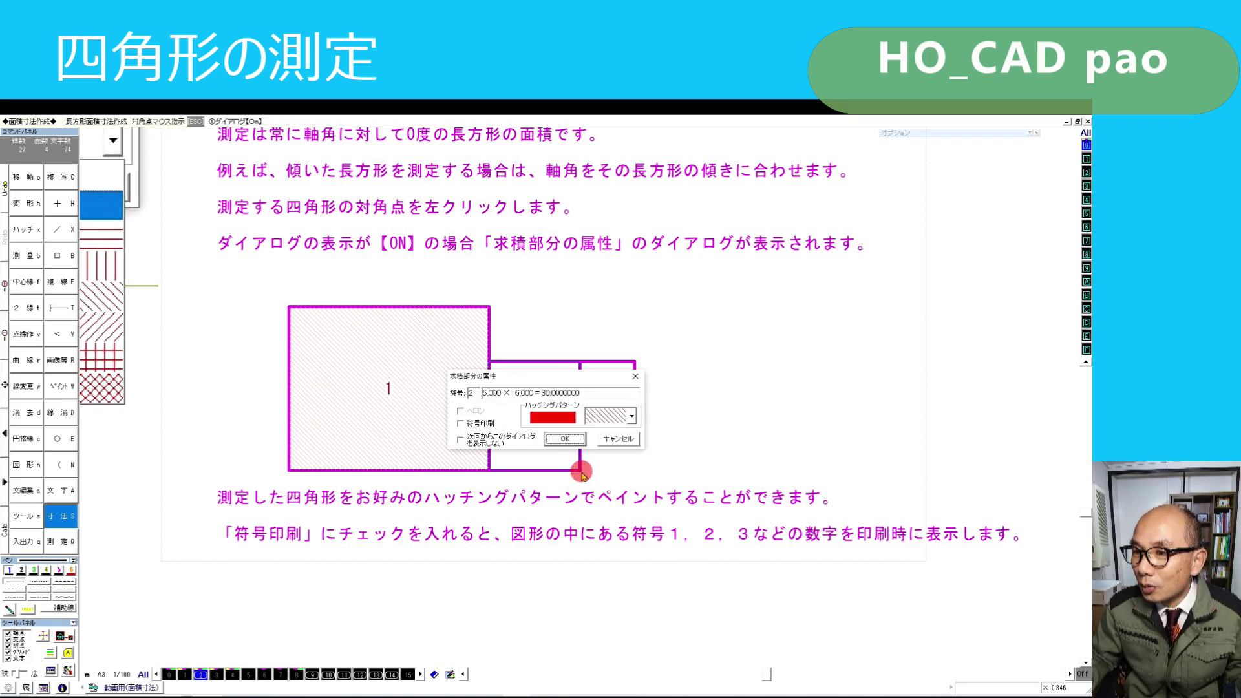
click(563, 441)
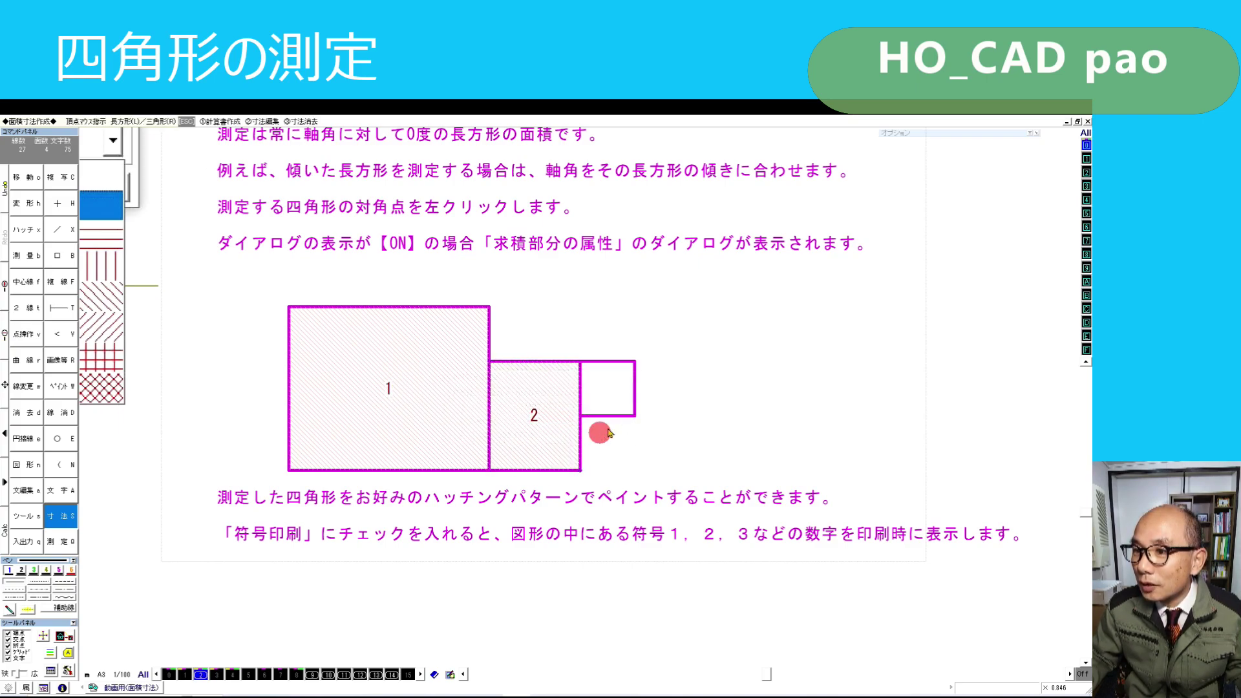
click(581, 363)
click(637, 415)
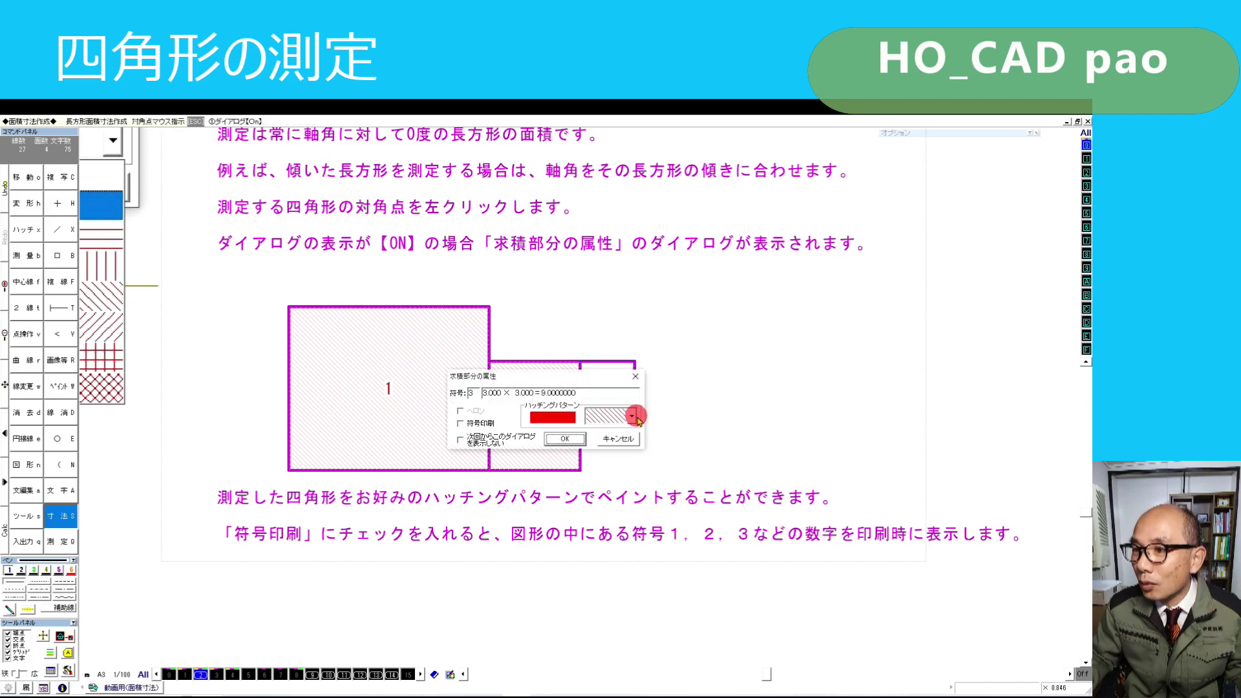
click(558, 437)
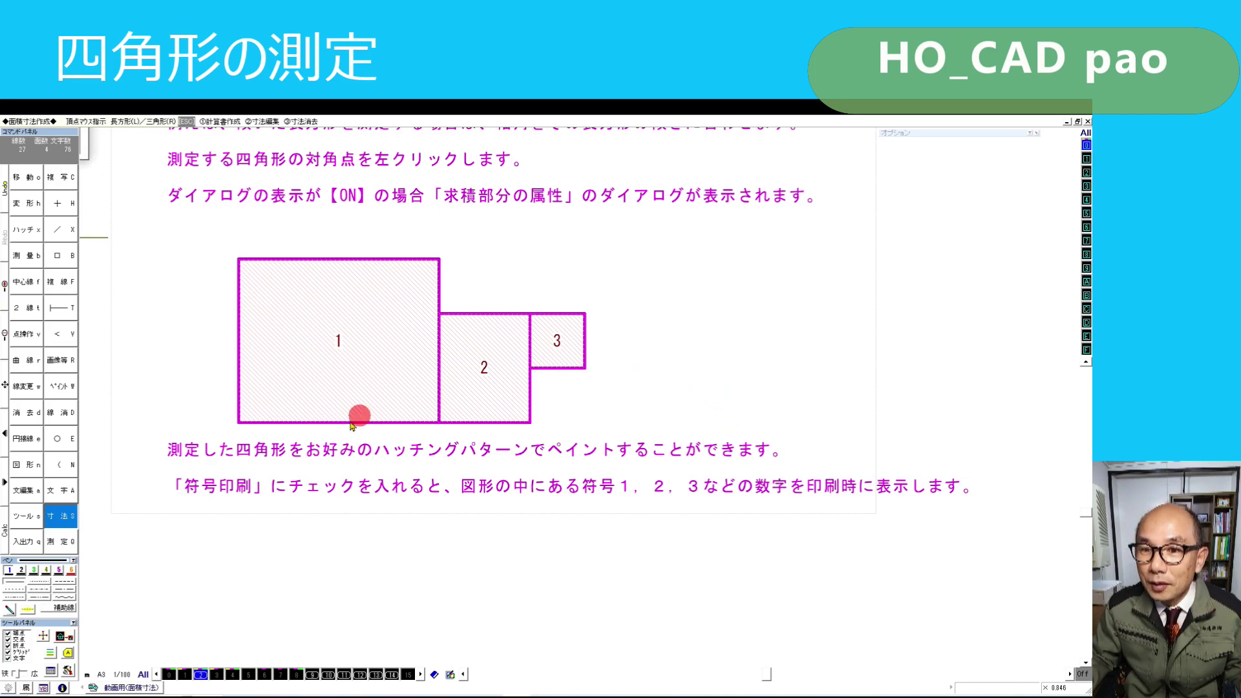
mouse_move(60, 516)
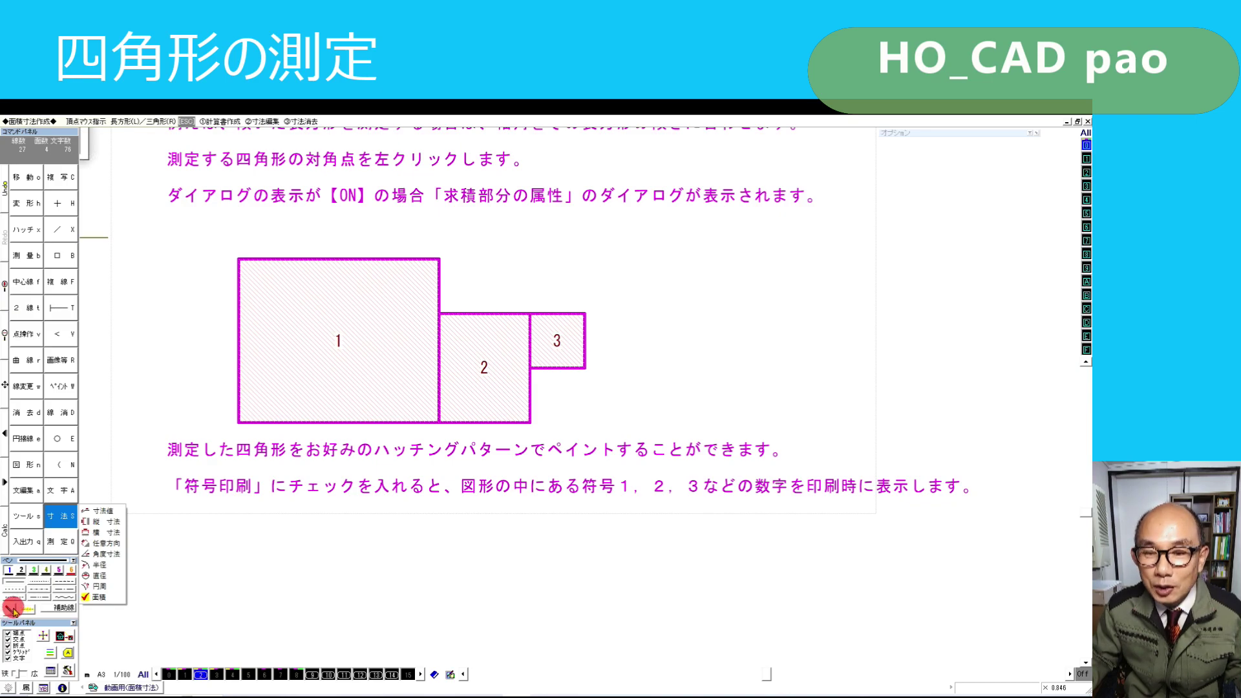
Step: Exit area-dimension mode and scroll to the 三角形 section
click(13, 609)
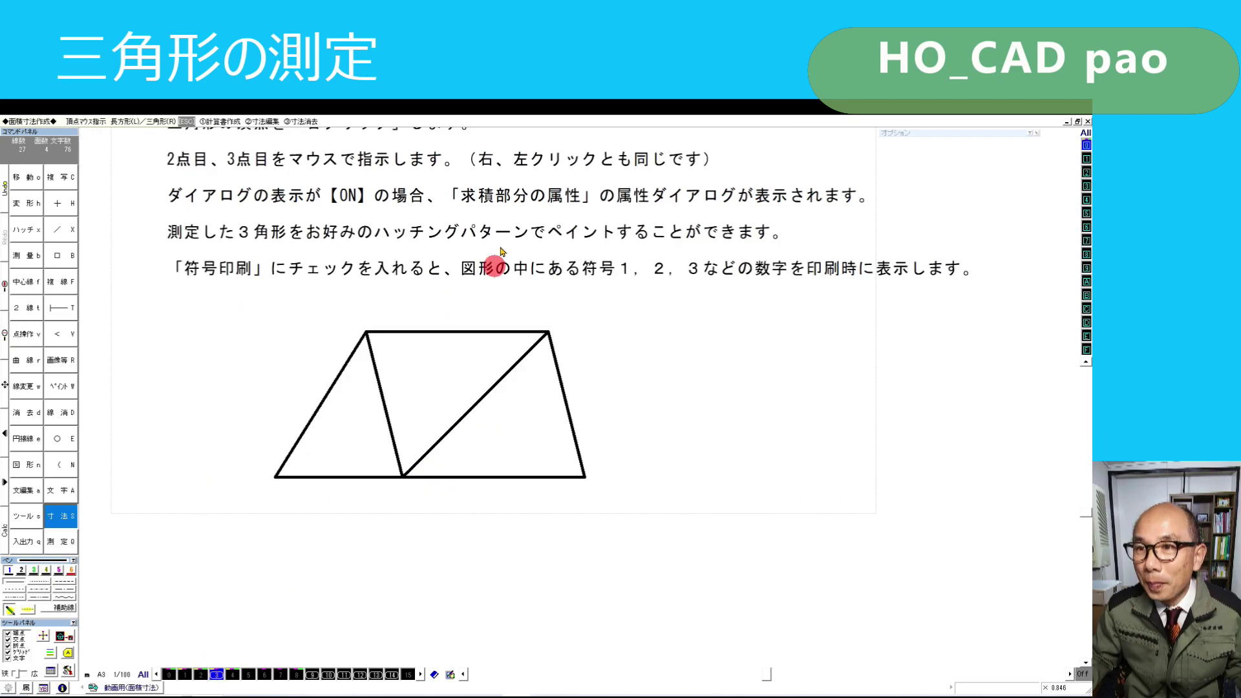
scroll(545, 317, up, 3)
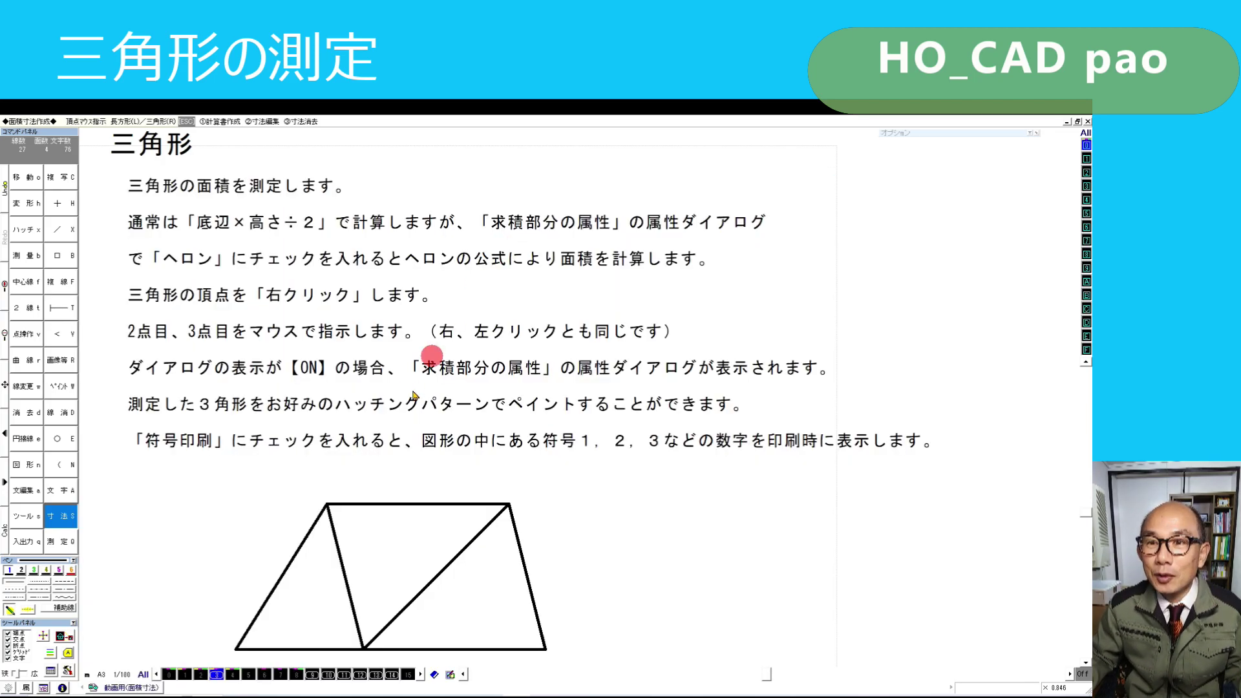
Step: Zoom onto the triangles and measure the left one with green hatching, numbered 4
middle_drag(448, 479, 436, 313)
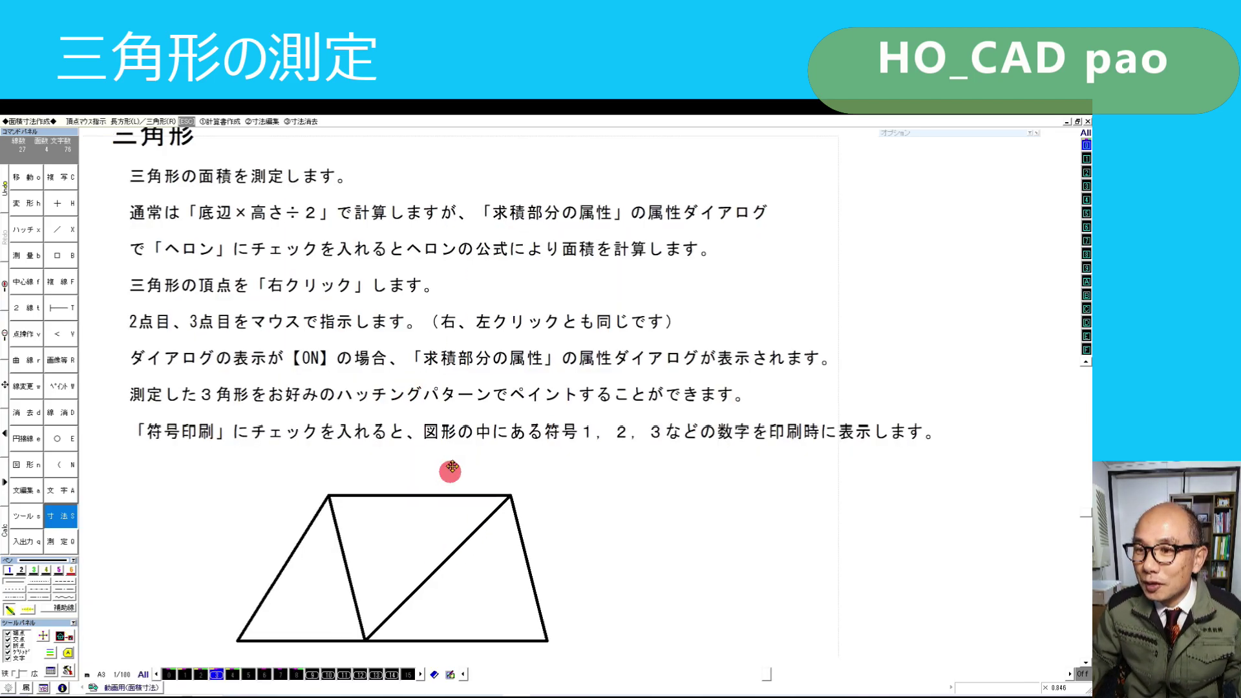
drag(159, 326, 601, 511)
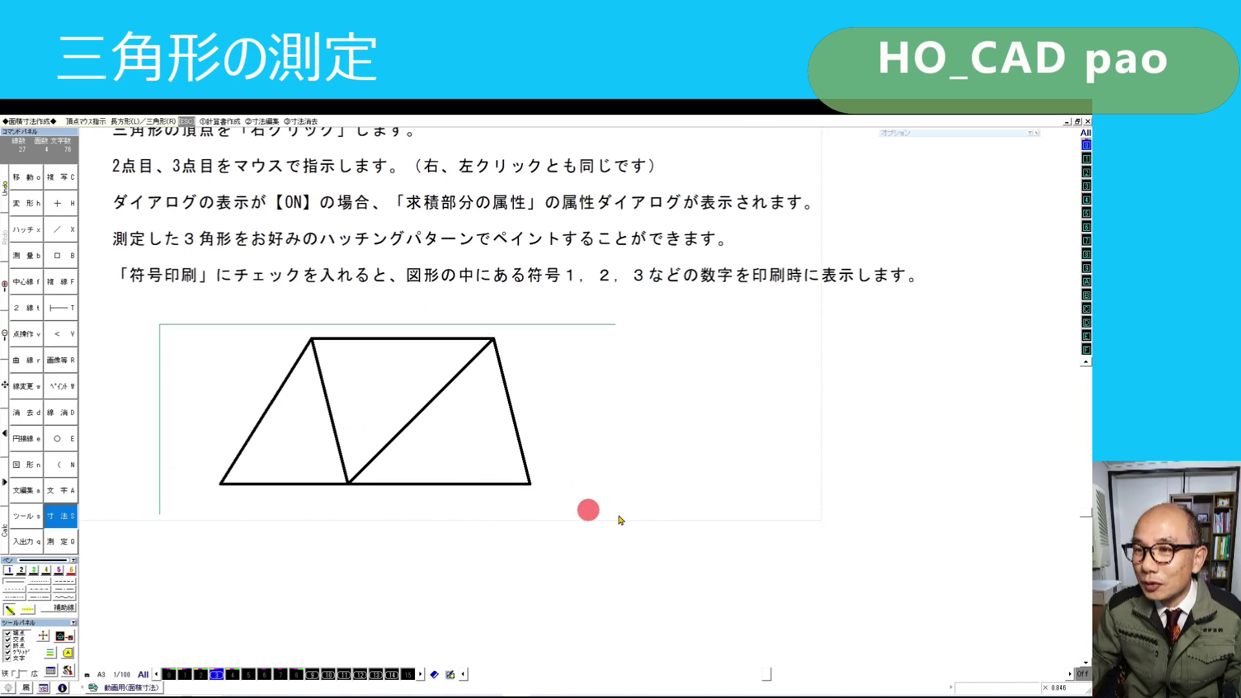
click(10, 610)
middle_drag(638, 383, 599, 389)
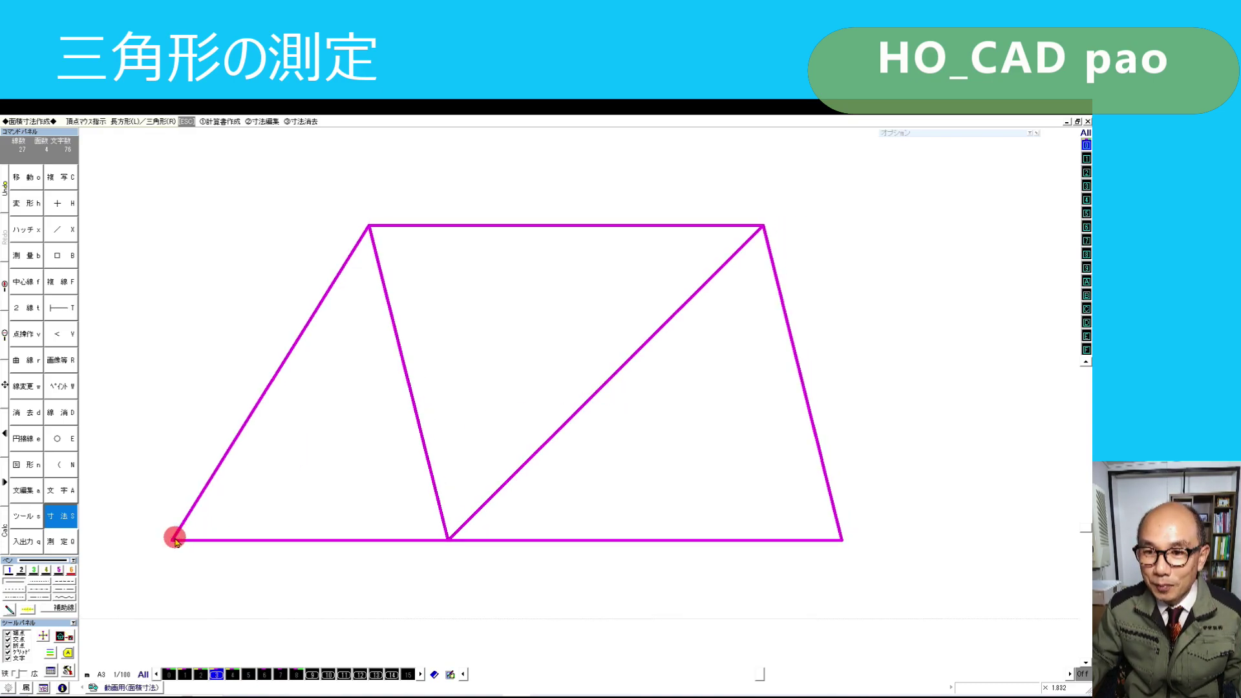
right_click(173, 540)
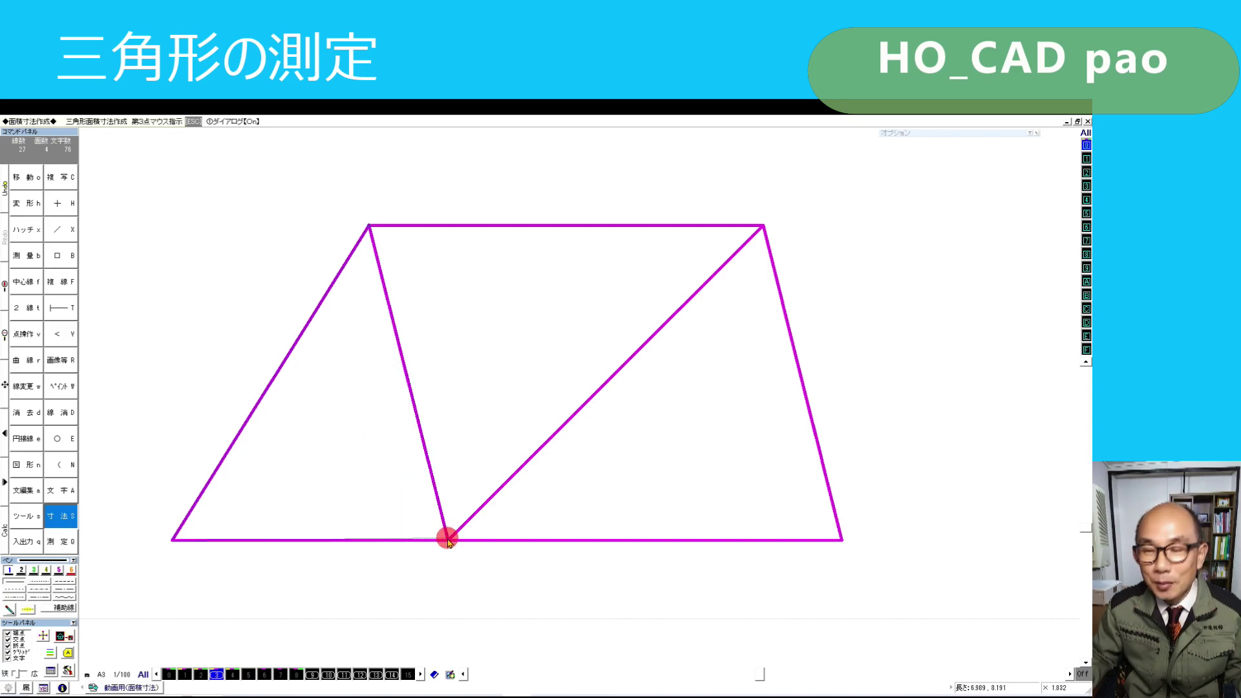
click(449, 540)
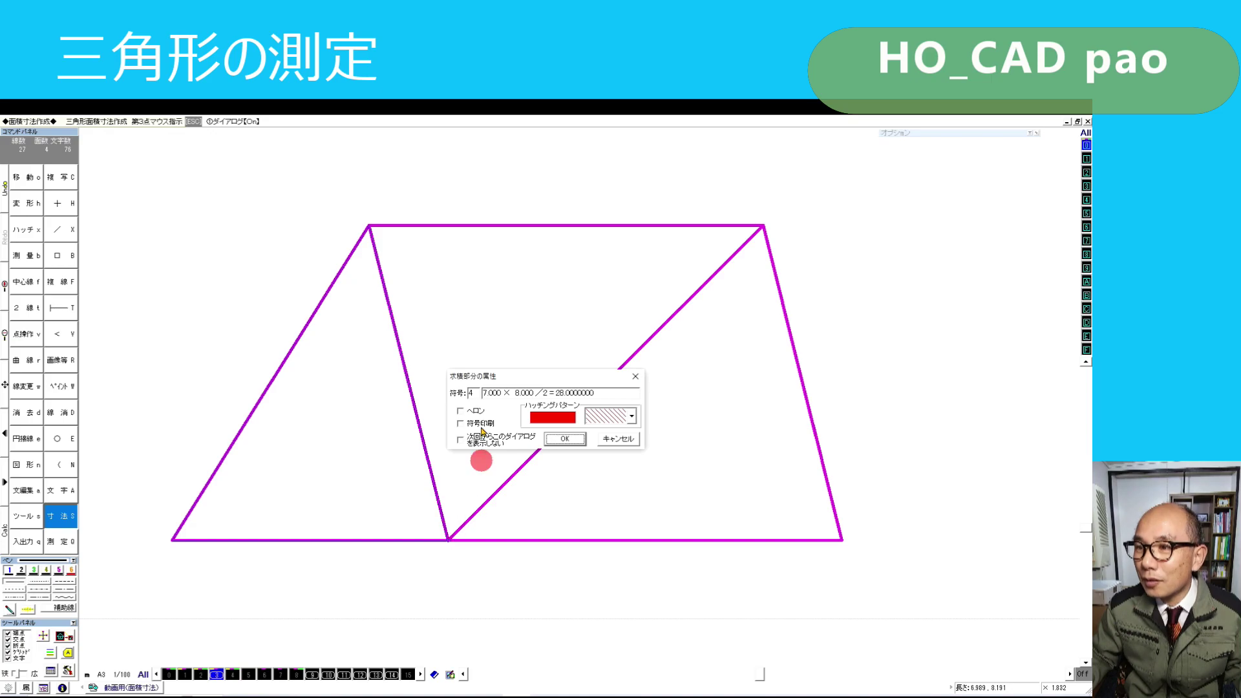
click(560, 421)
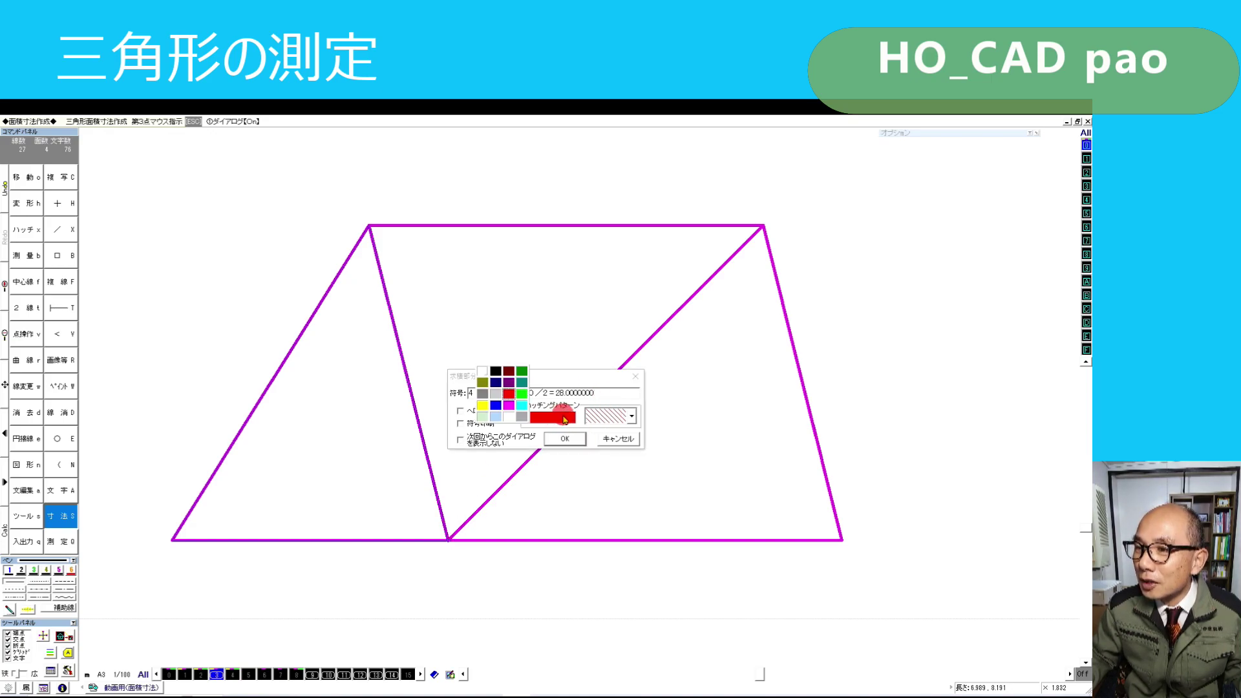
click(523, 371)
click(560, 437)
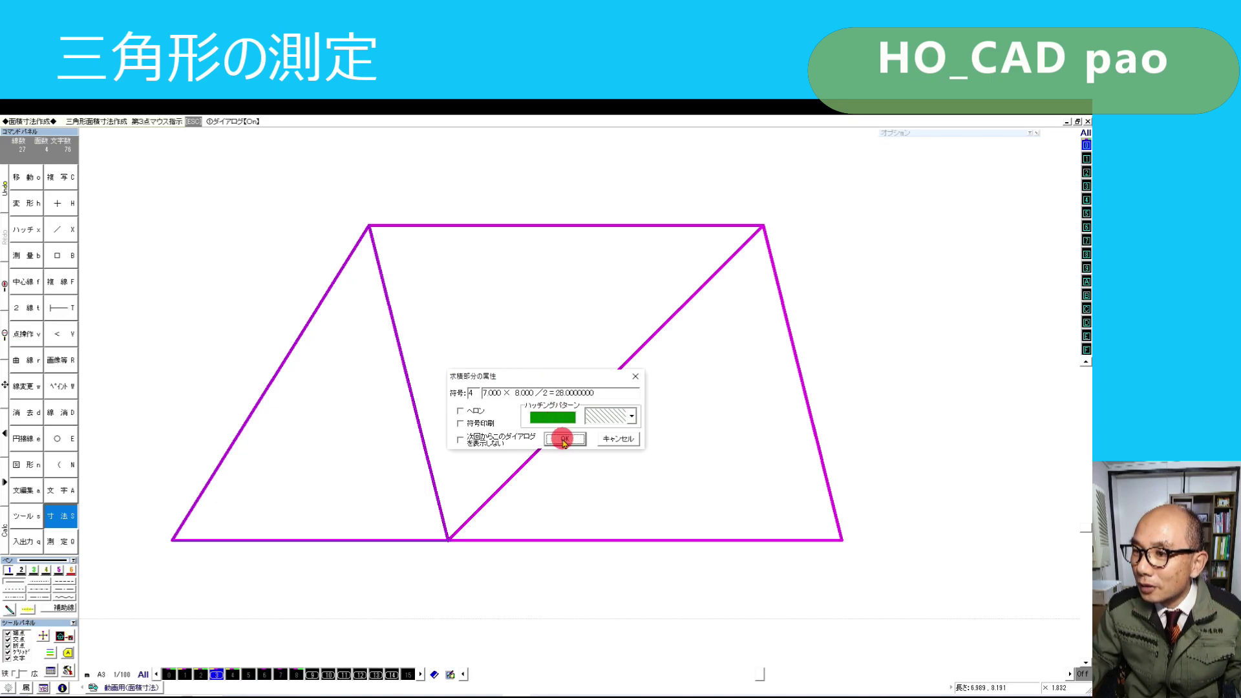
click(564, 440)
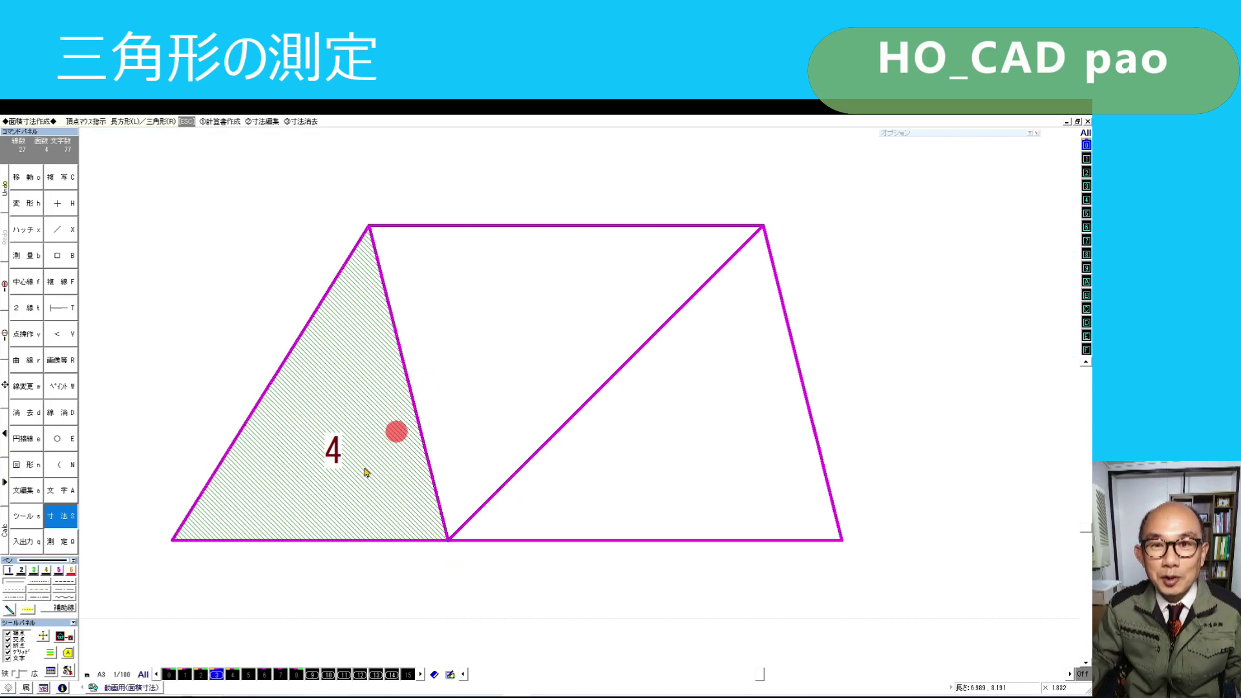
Step: Measure the middle and right triangles by their vertices, numbered 5 and 6
right_click(369, 226)
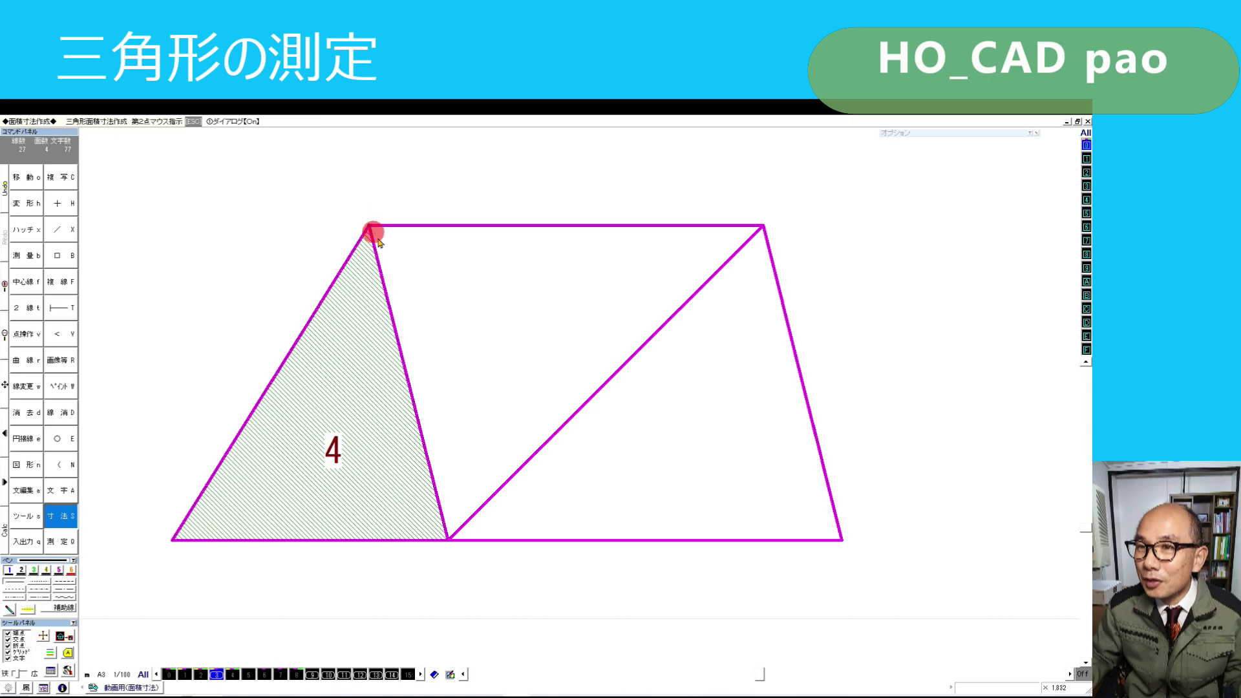
right_click(450, 538)
click(448, 543)
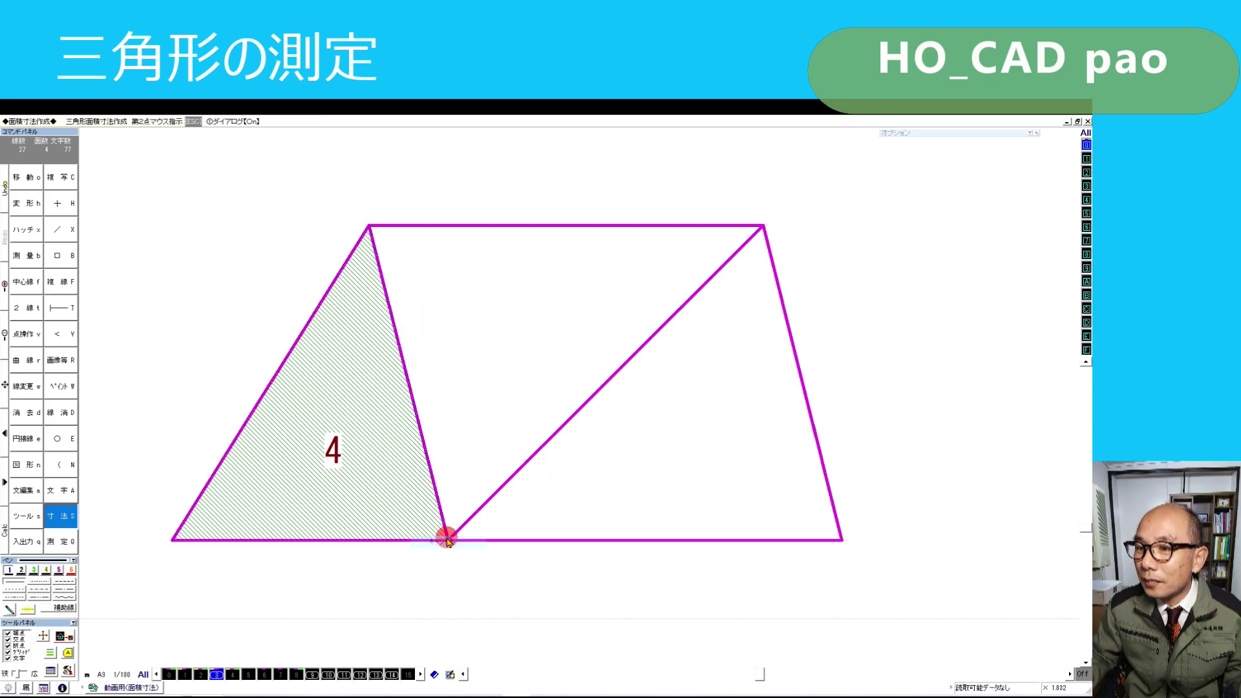
right_click(448, 540)
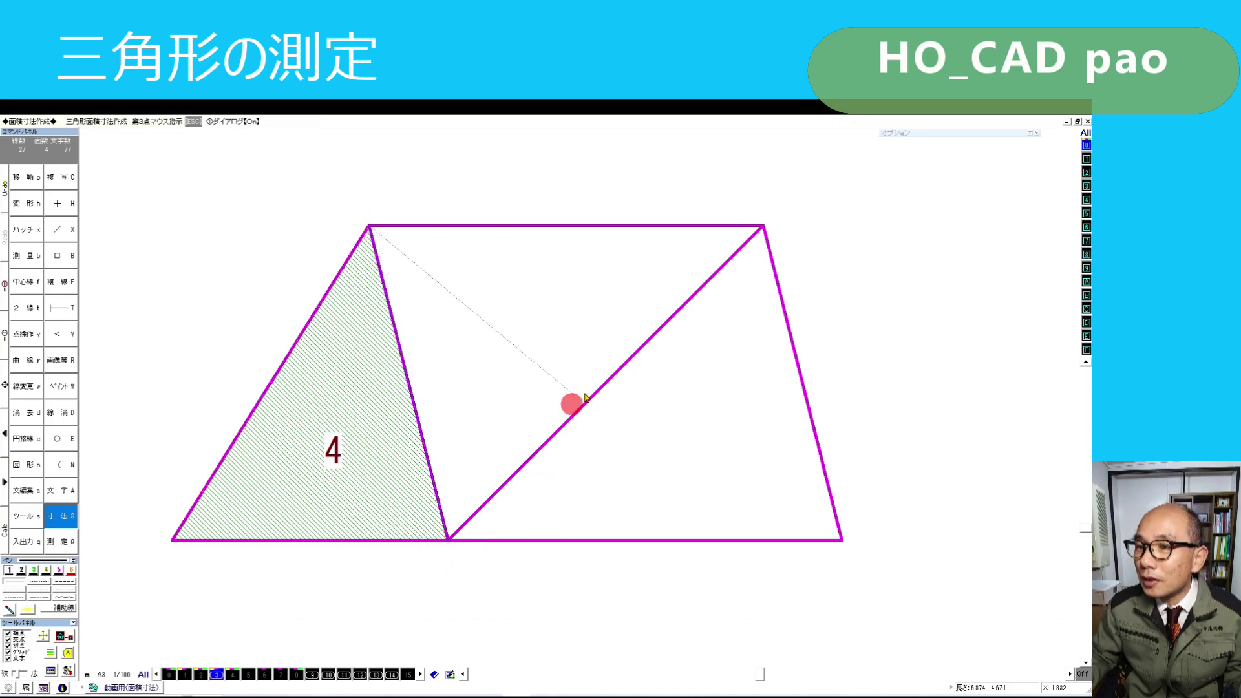
right_click(763, 225)
click(585, 437)
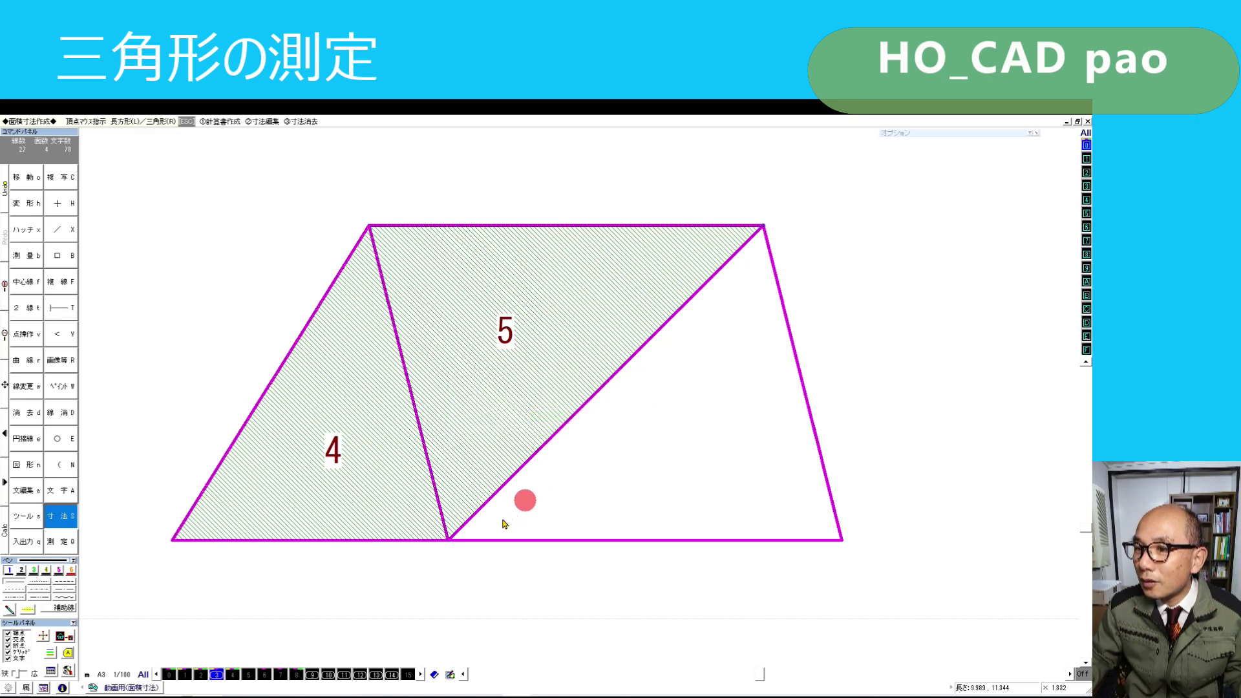
right_click(454, 540)
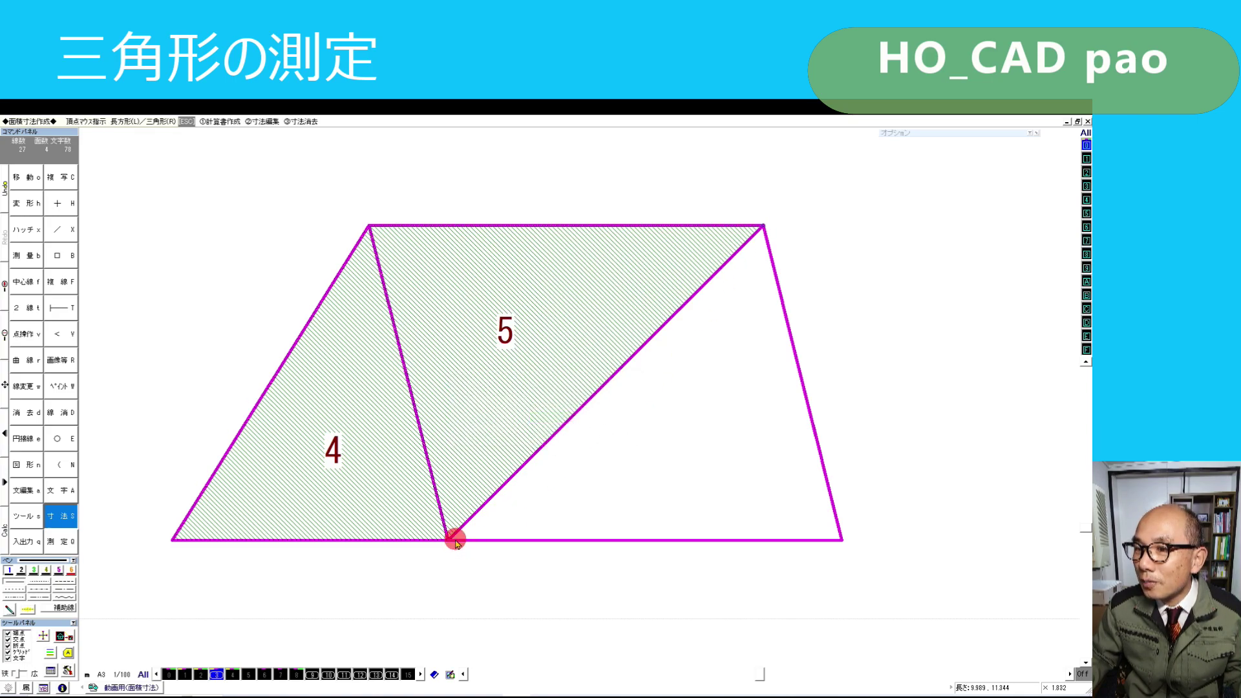
right_click(763, 225)
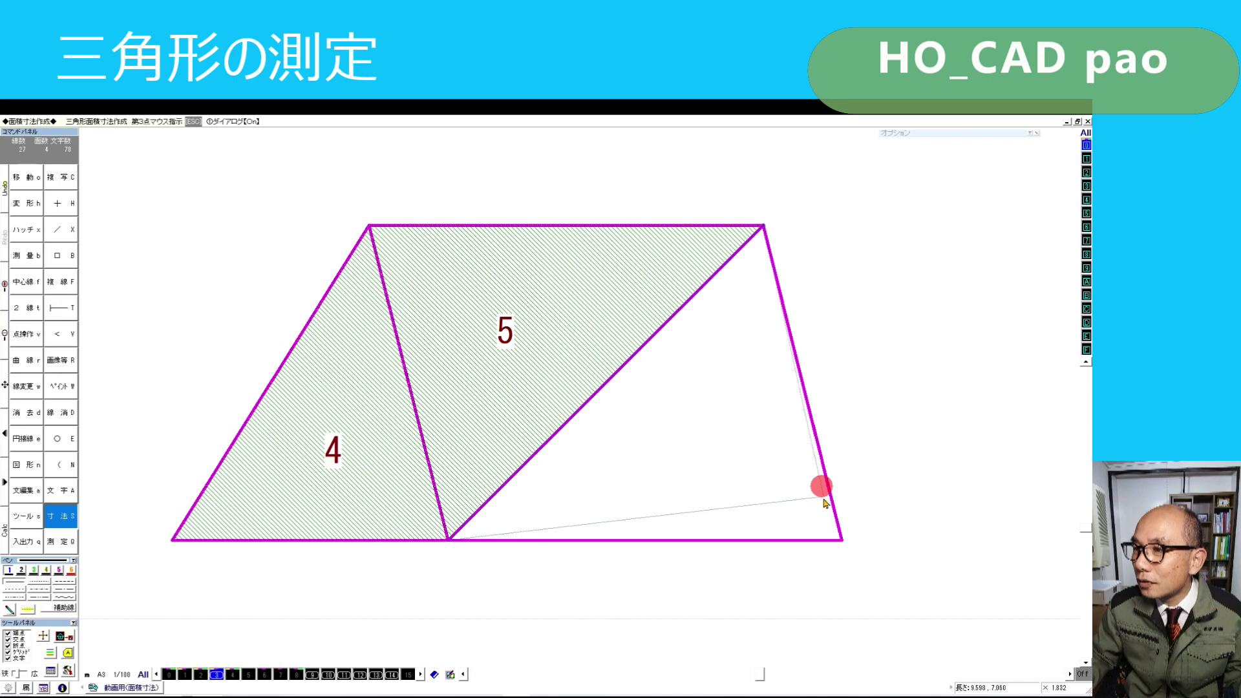
right_click(842, 540)
click(565, 439)
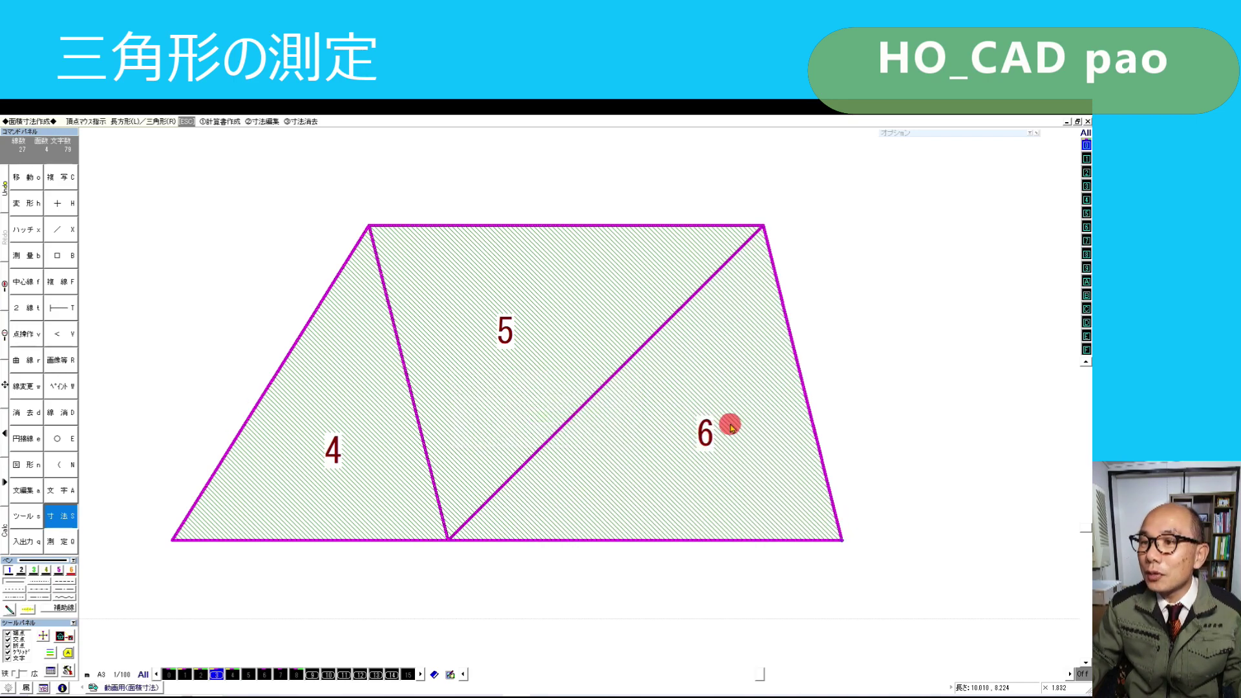
Step: Zoom and pan to frame the triangles and the explanation text
scroll(729, 420, up, 1)
scroll(576, 396, down, 1)
scroll(563, 392, down, 1)
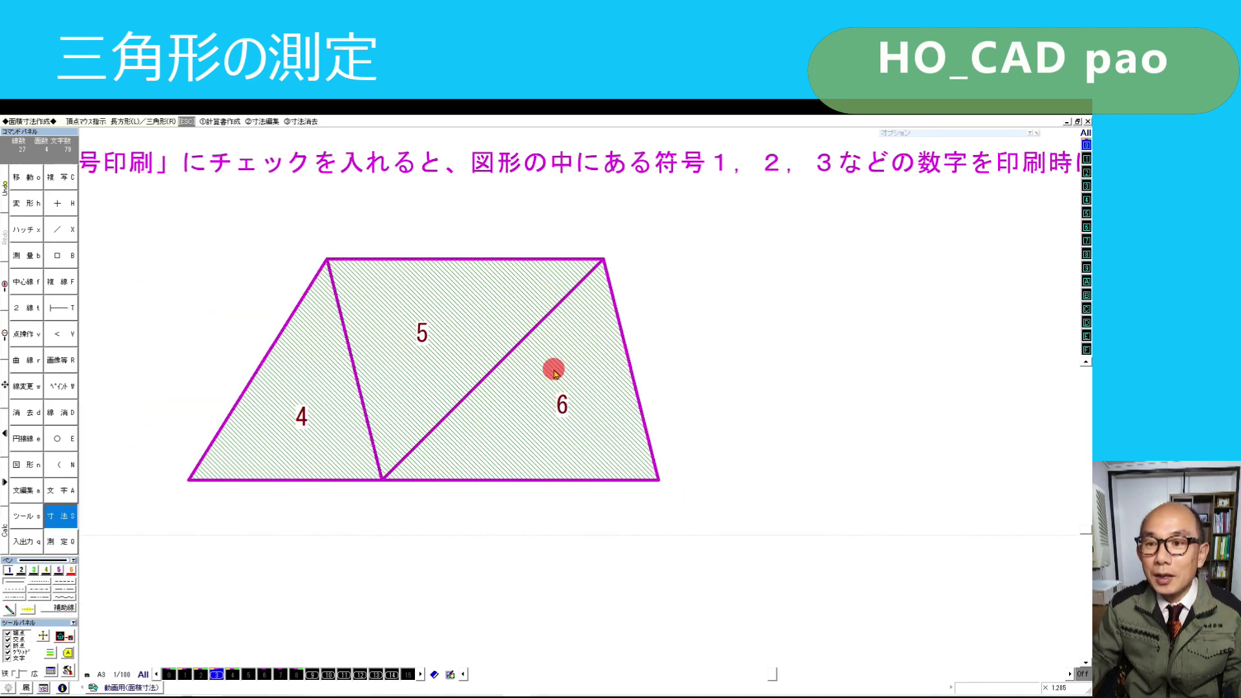
scroll(554, 368, down, 1)
middle_drag(569, 352, 424, 394)
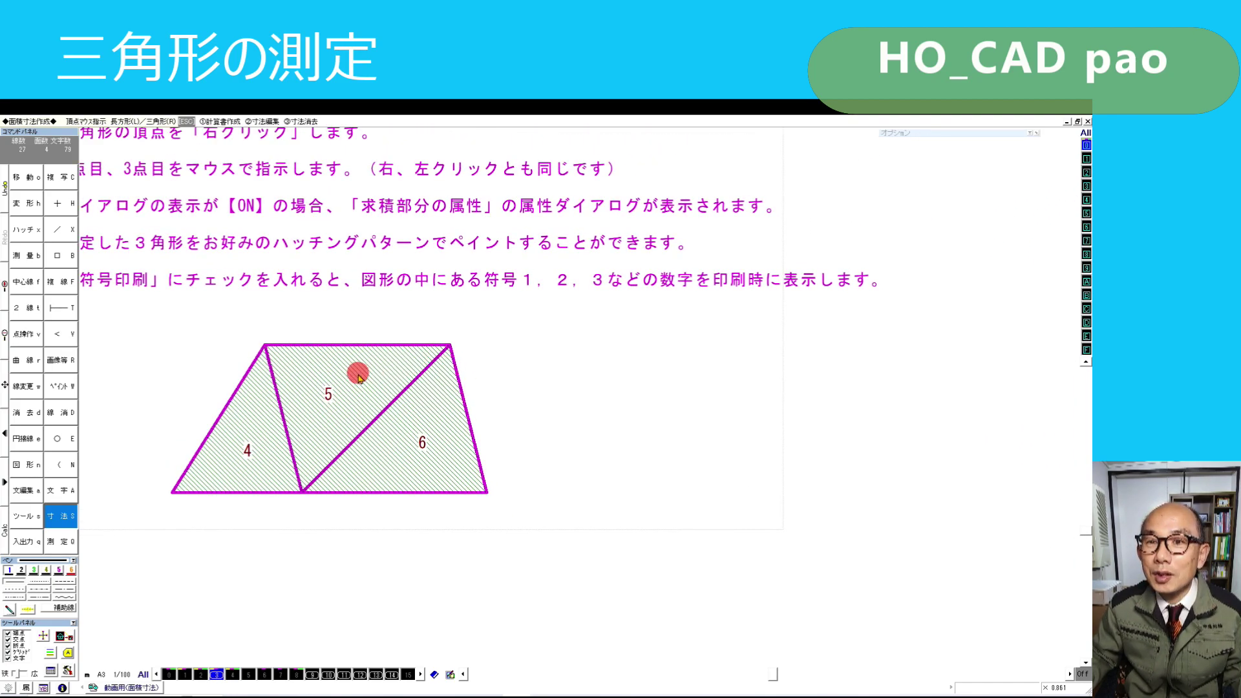
middle_drag(355, 373, 396, 375)
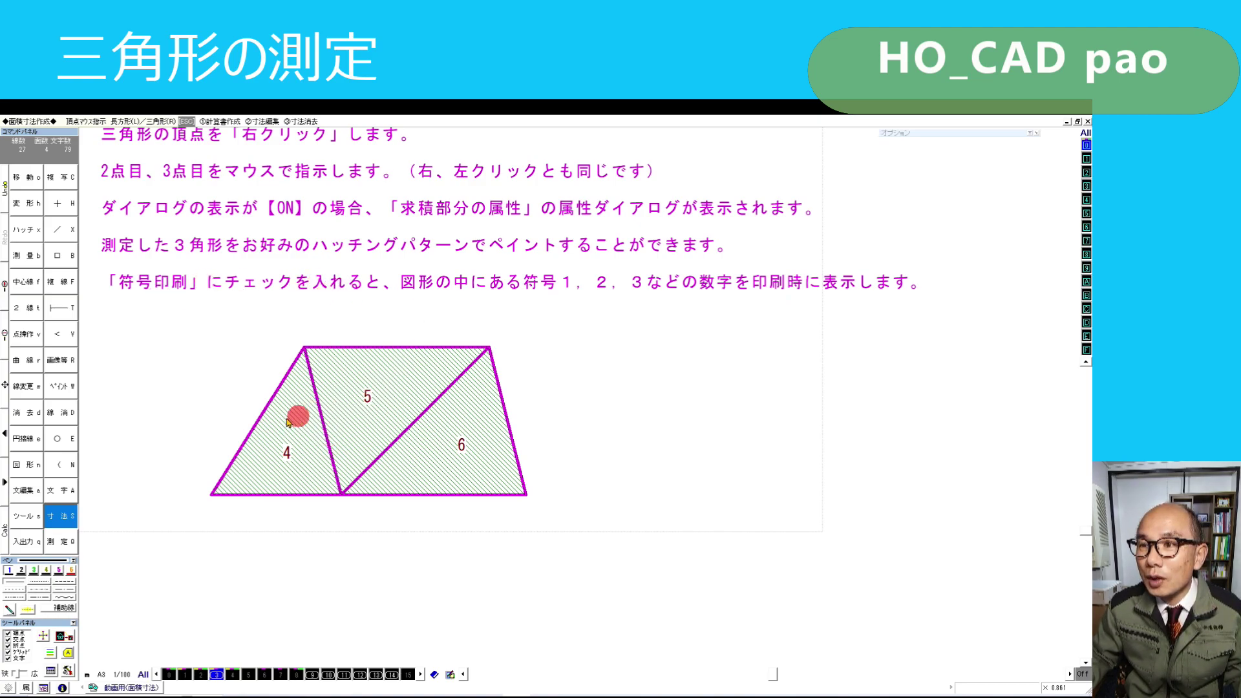
Step: Switch the dimension type off 面積 to hide the triangles' area numbers
click(65, 516)
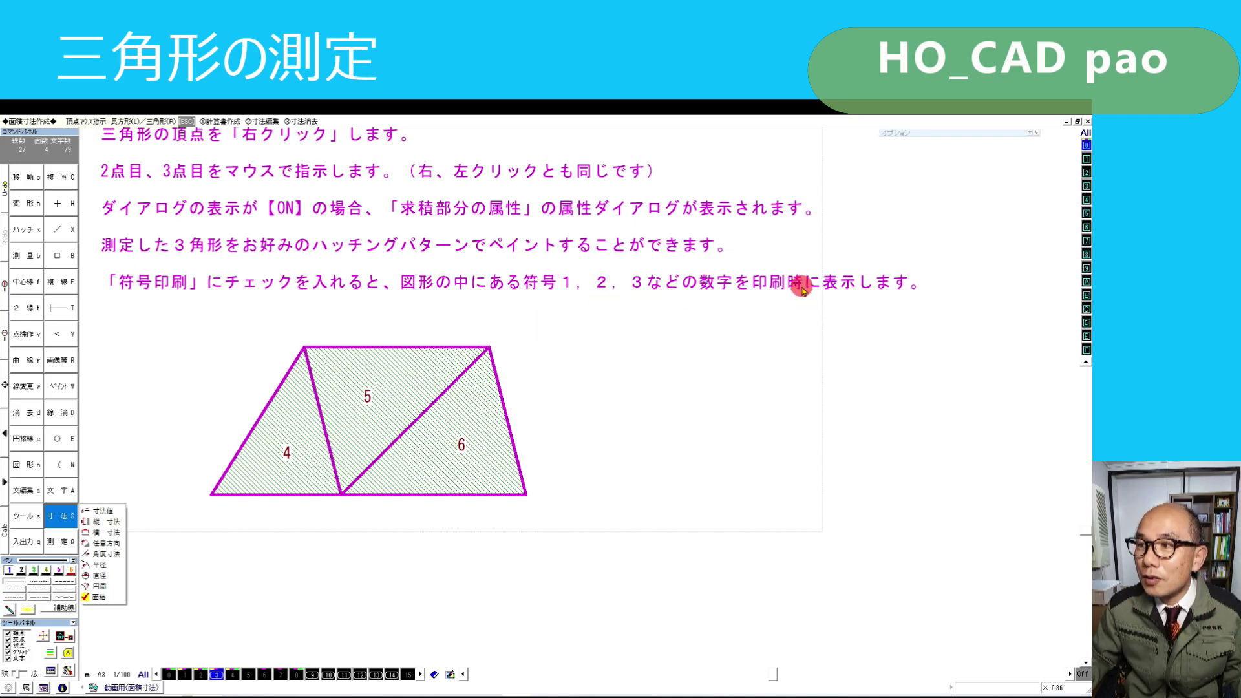
click(9, 611)
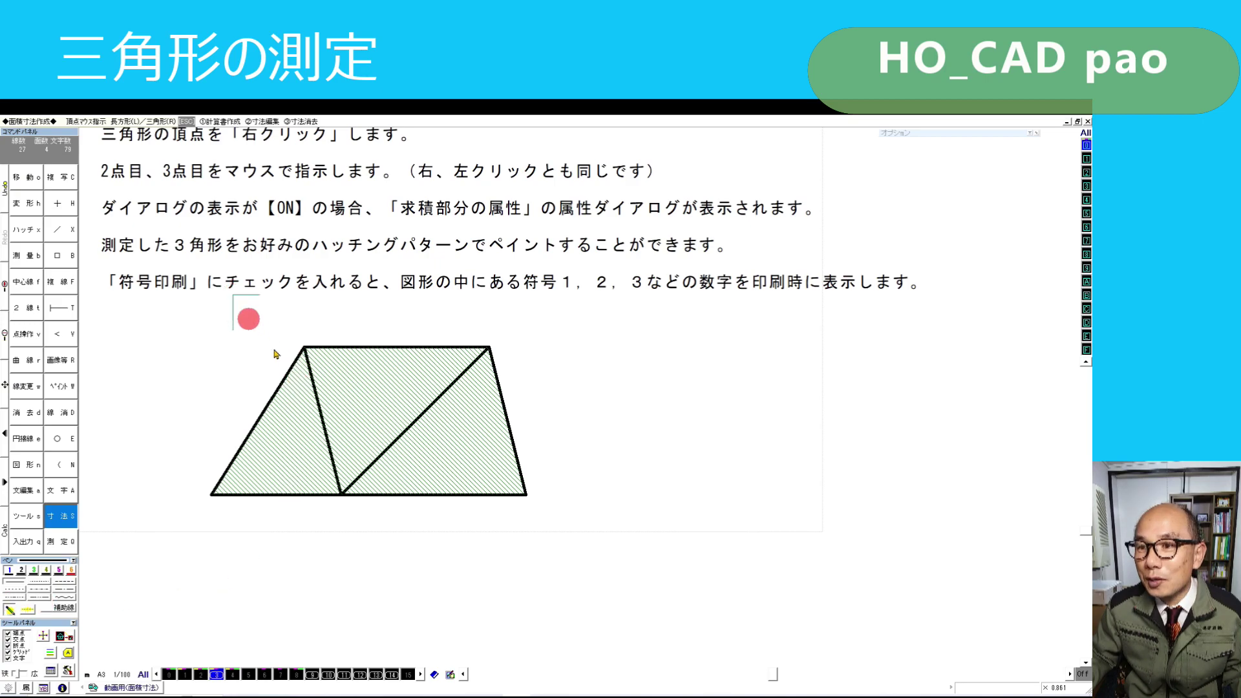
scroll(305, 409, up, 3)
scroll(600, 501, down, 1)
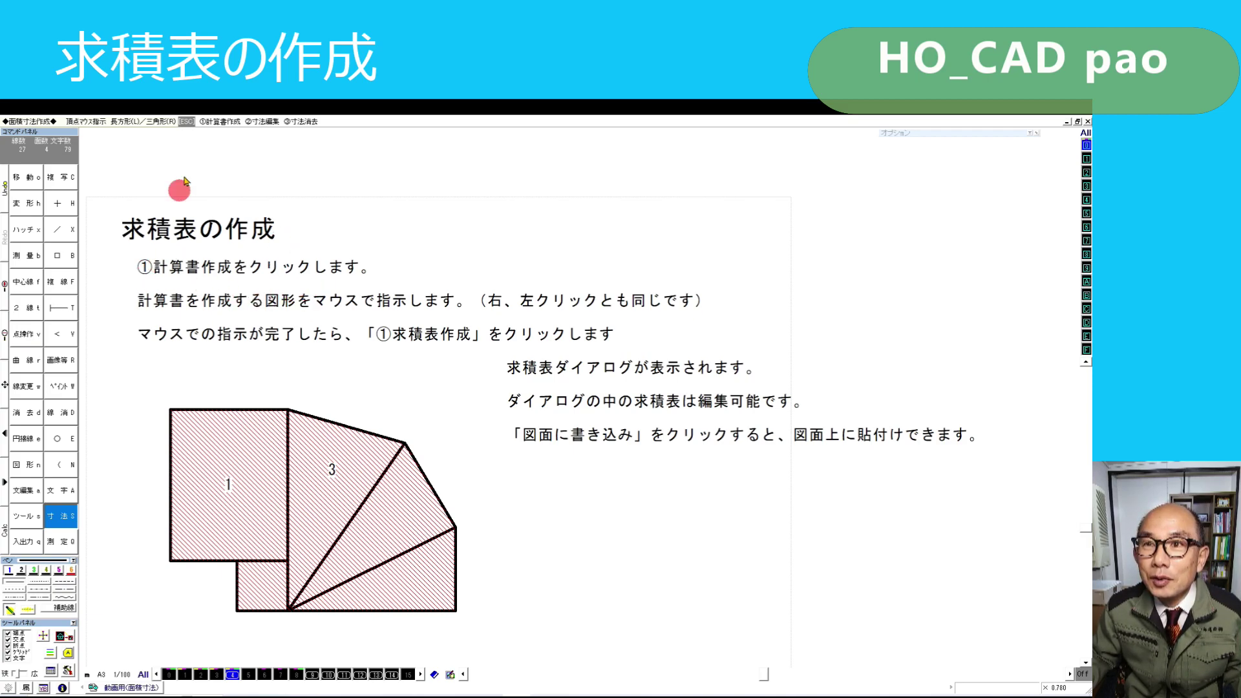
Step: Start ①計算書作成 and zoom in on shapes 1 to 5
click(220, 123)
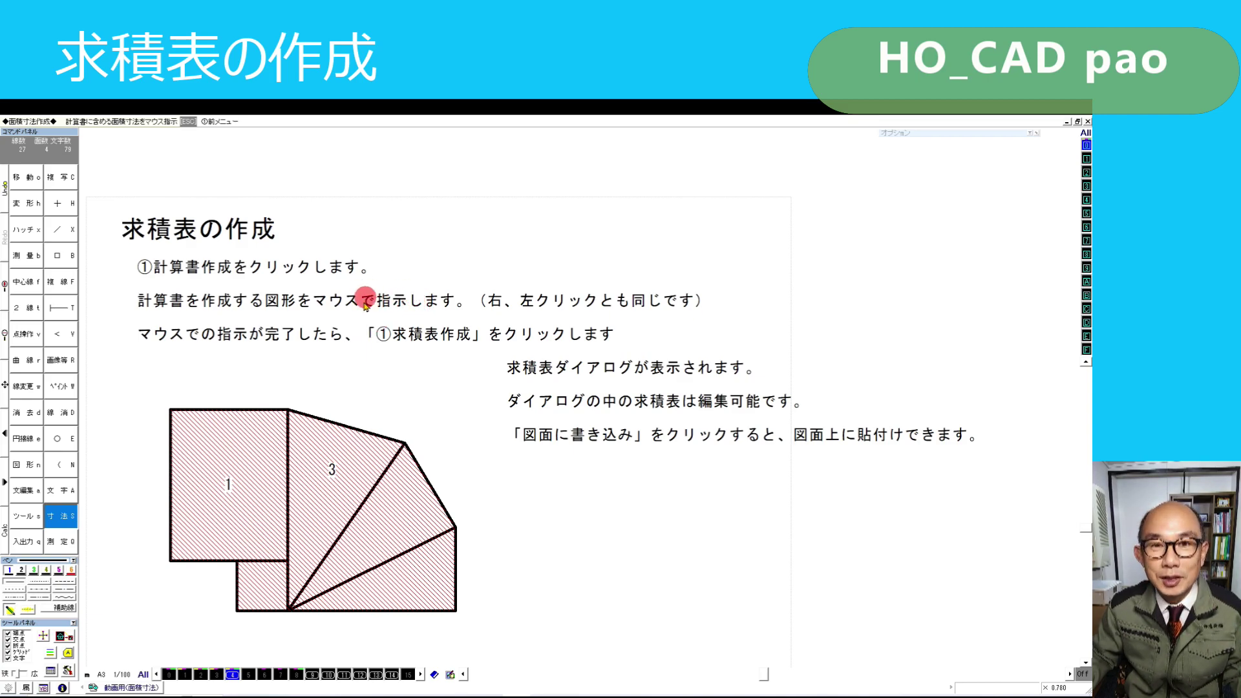
click(9, 609)
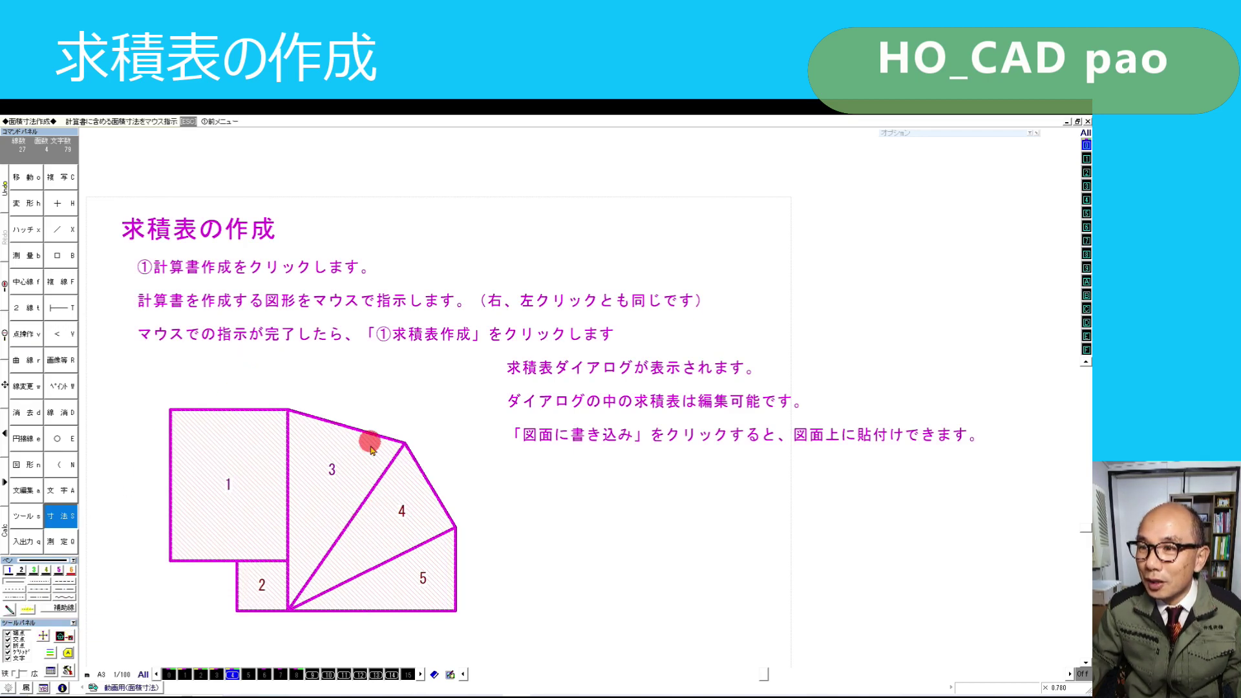
right_drag(148, 385, 523, 627)
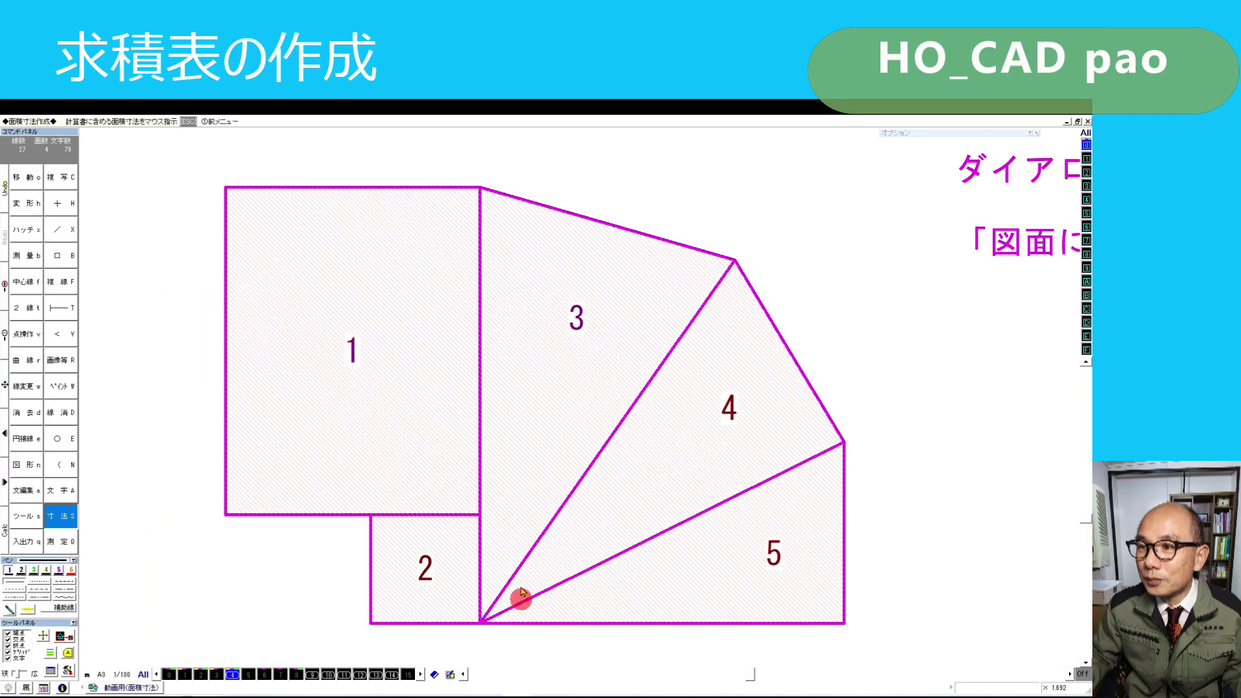
key(Right)
key(Down)
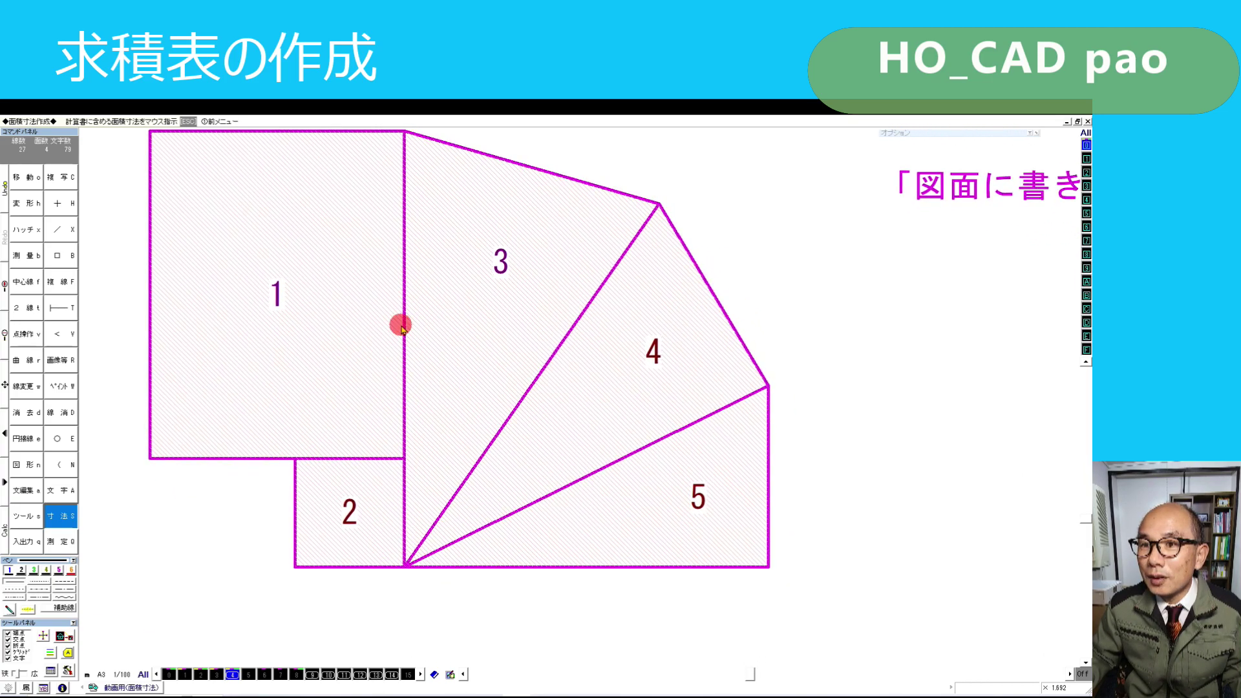
Step: Pick areas 1, 2, 3, 4 and 5 for the area calculation table
click(279, 297)
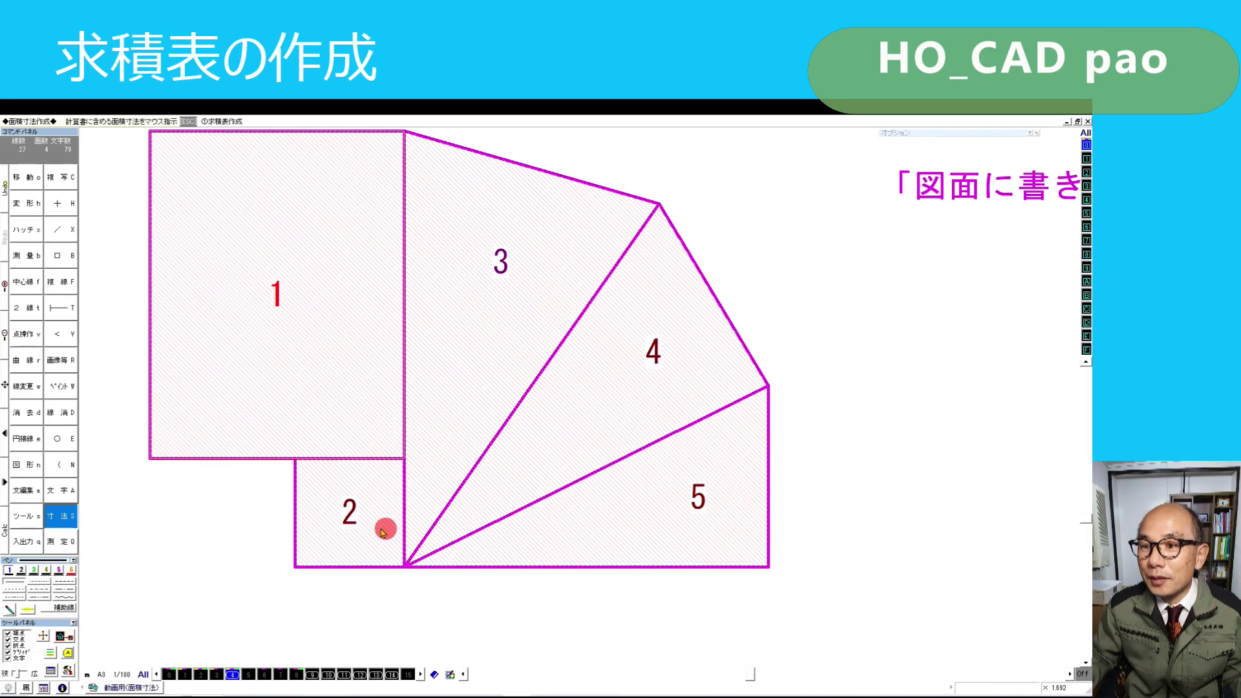
click(347, 515)
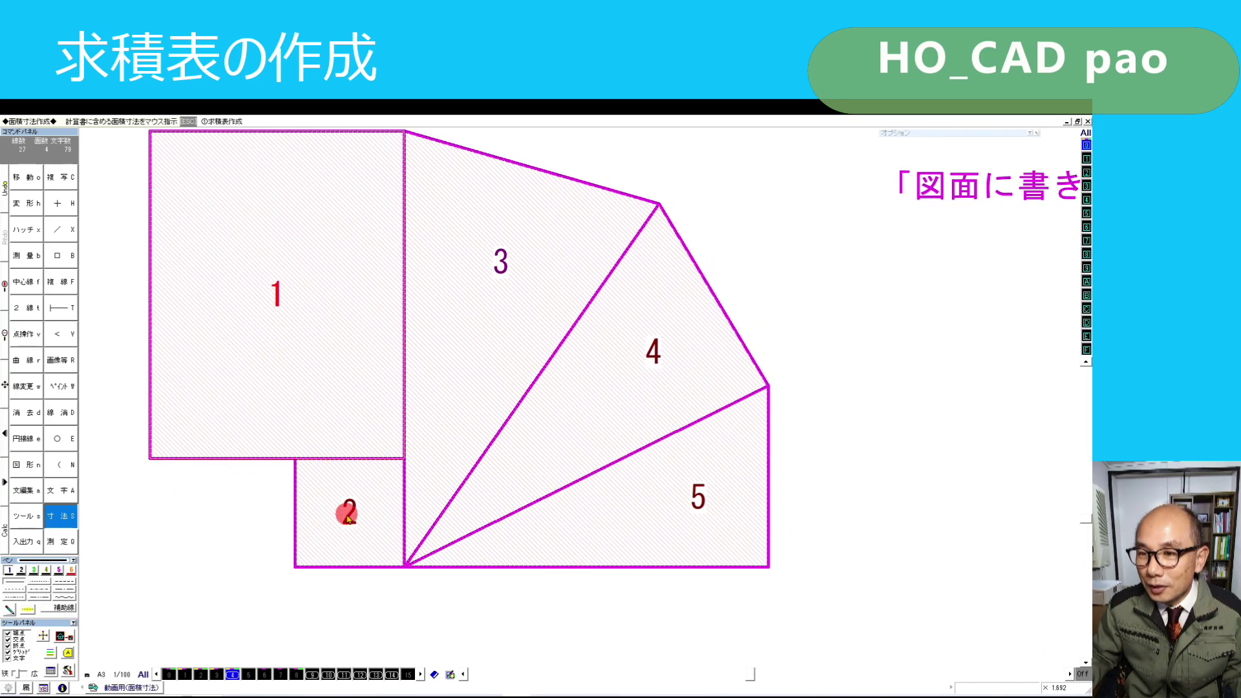
click(498, 260)
click(655, 354)
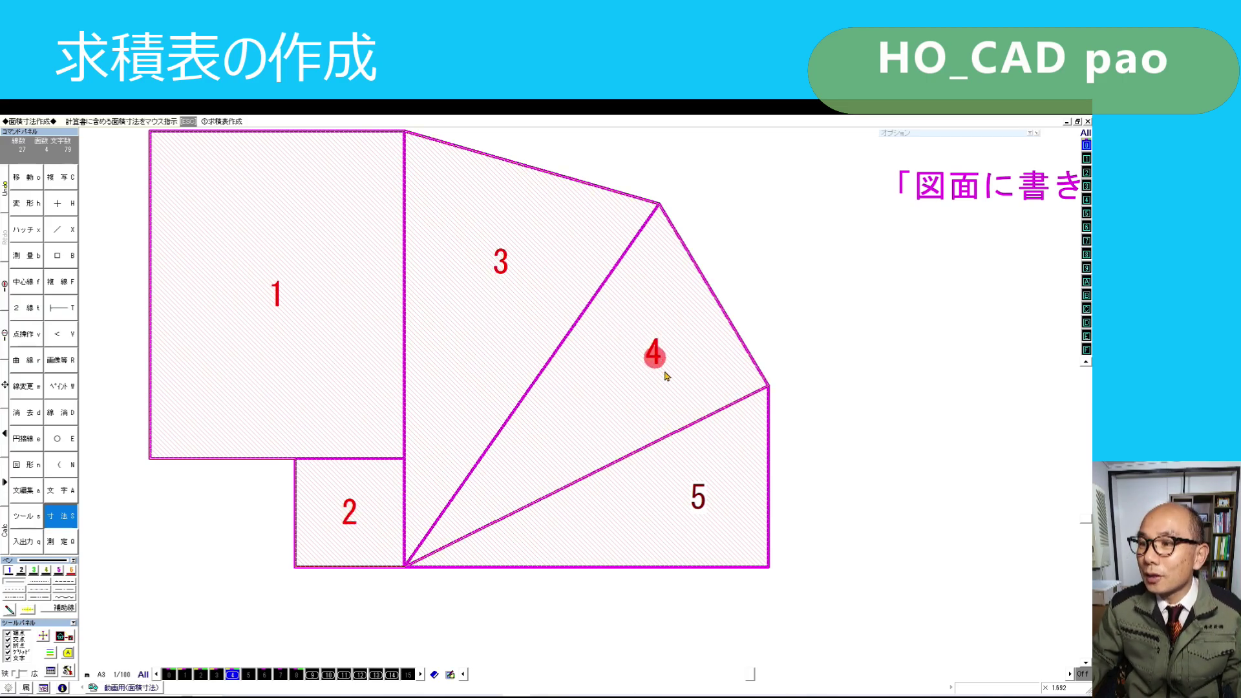
click(700, 491)
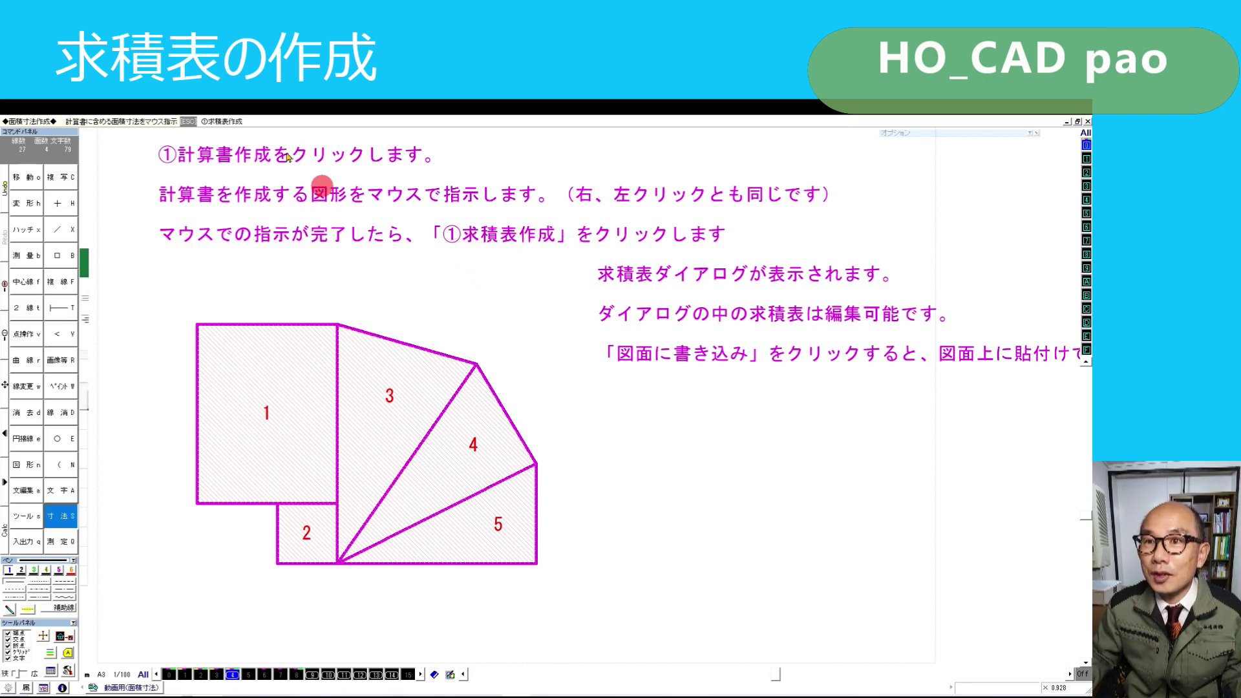
Step: Generate the 求積表 for areas 1–5 totalling 171.50㎡ and send it to the drawing
click(224, 122)
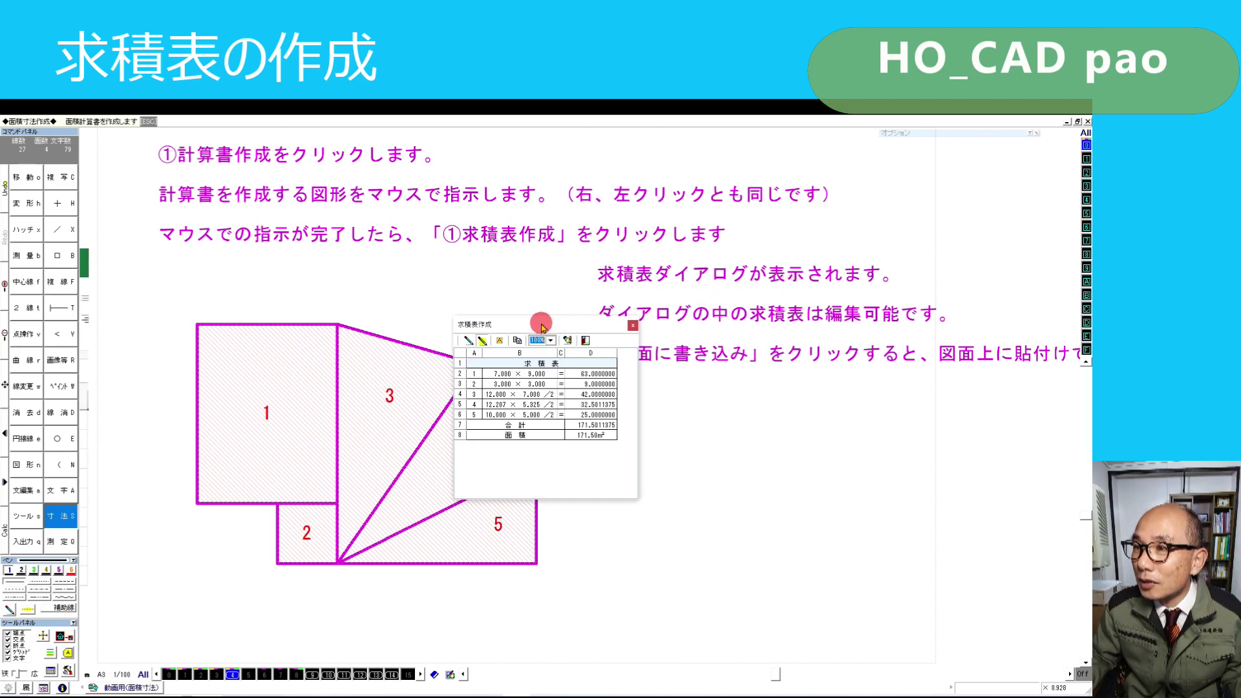
drag(542, 328, 485, 315)
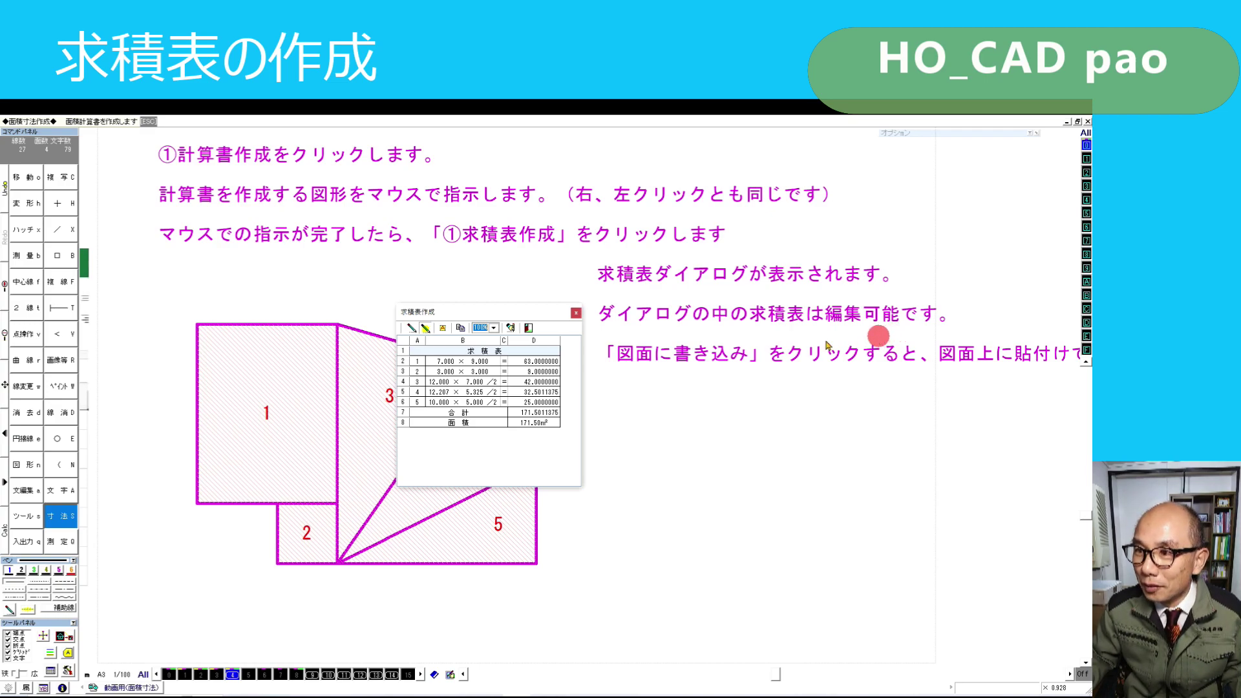
click(511, 333)
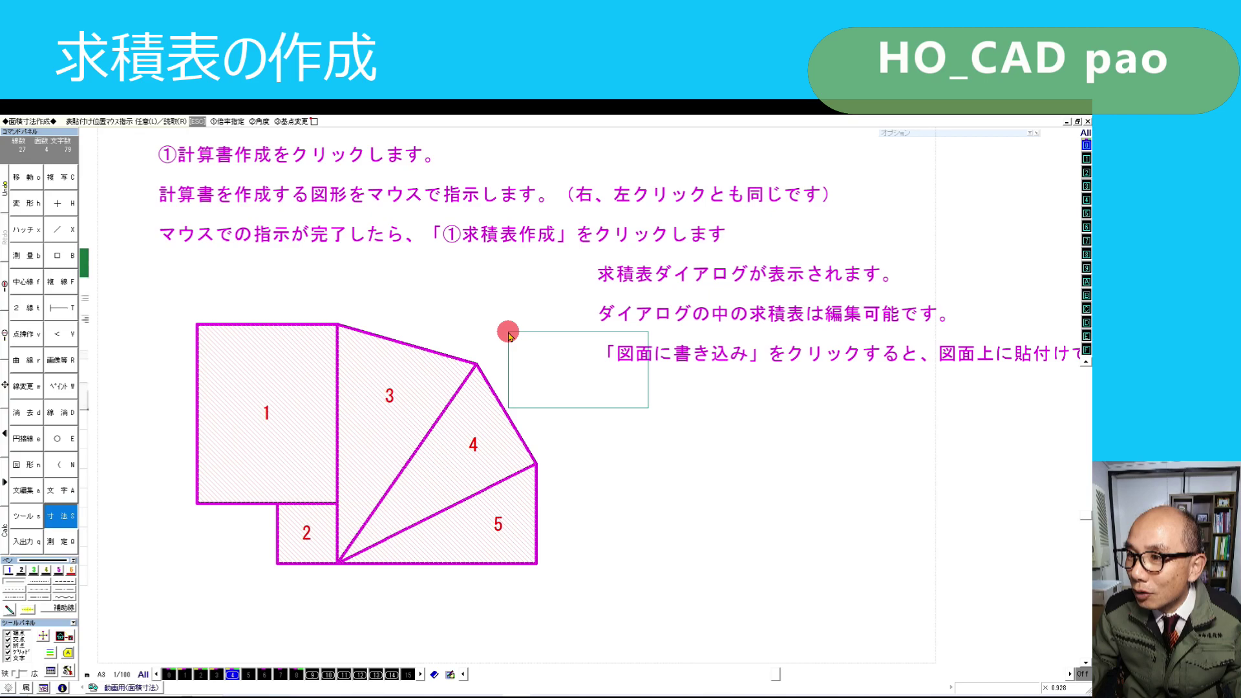
Step: Drop the 求積表 right of shape 4 and zoom in to inspect it
click(570, 423)
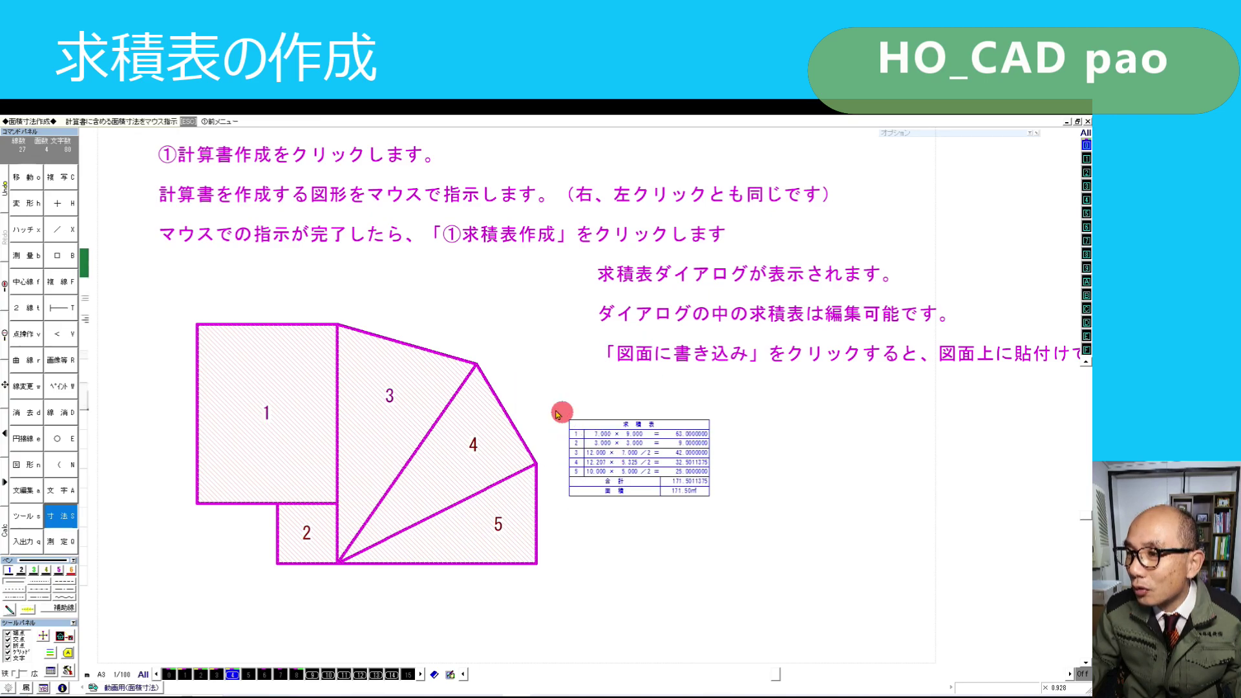
right_drag(539, 398, 758, 521)
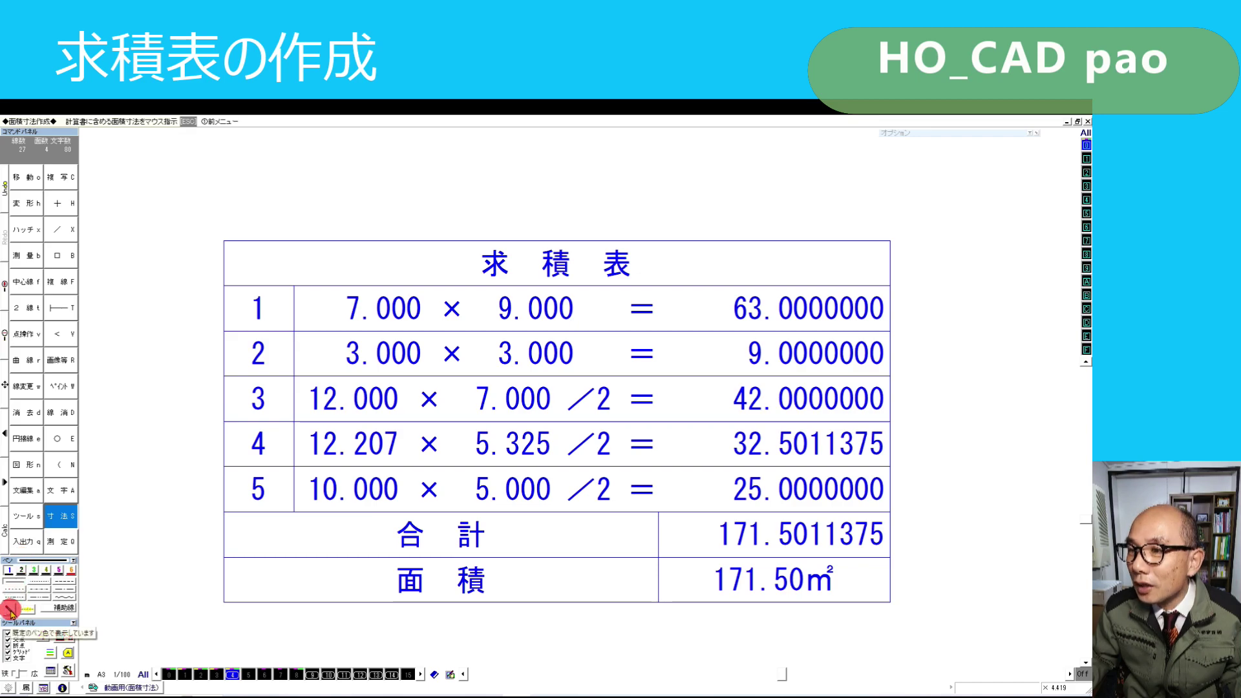
scroll(582, 451, down, 2)
scroll(532, 447, down, 2)
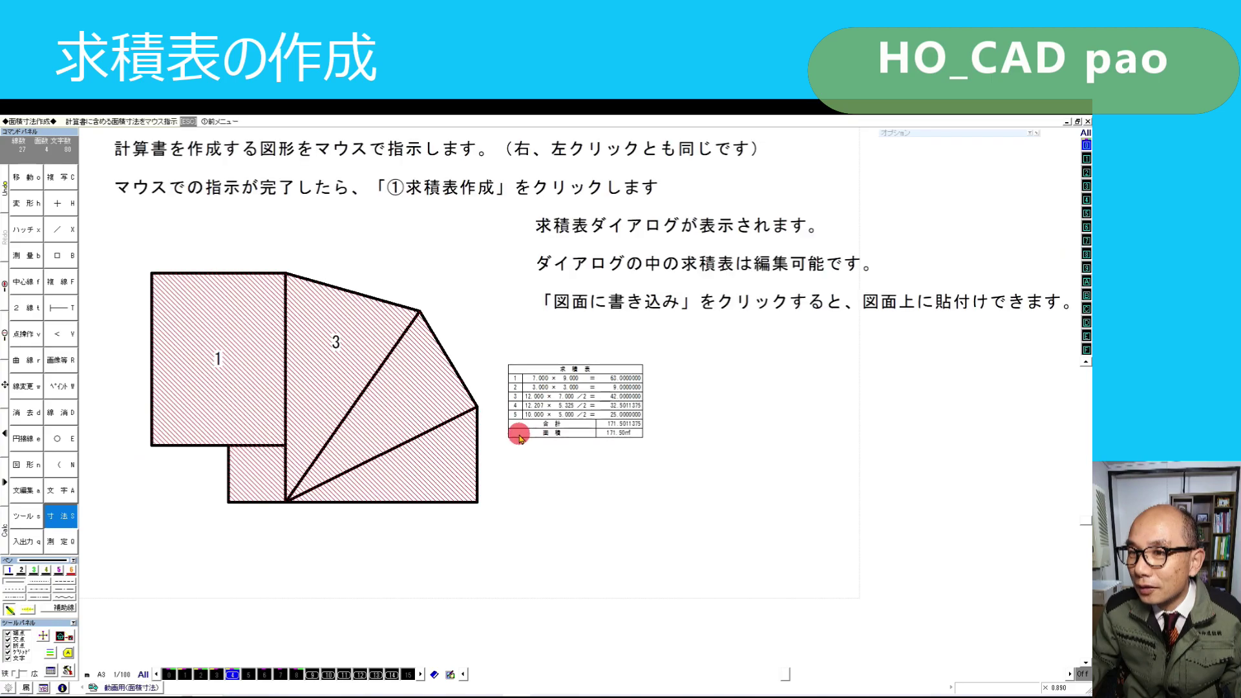
scroll(545, 421, up, 2)
scroll(580, 397, down, 2)
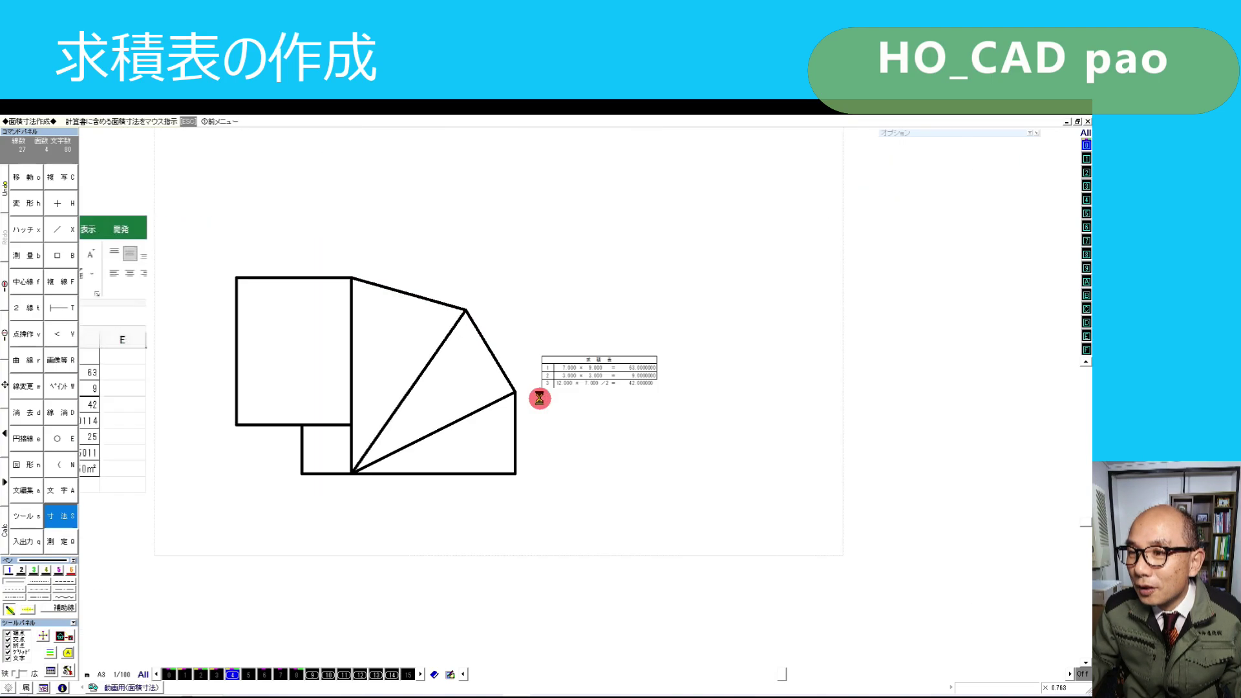
scroll(540, 394, down, 1)
scroll(511, 388, down, 1)
middle_drag(477, 382, 535, 302)
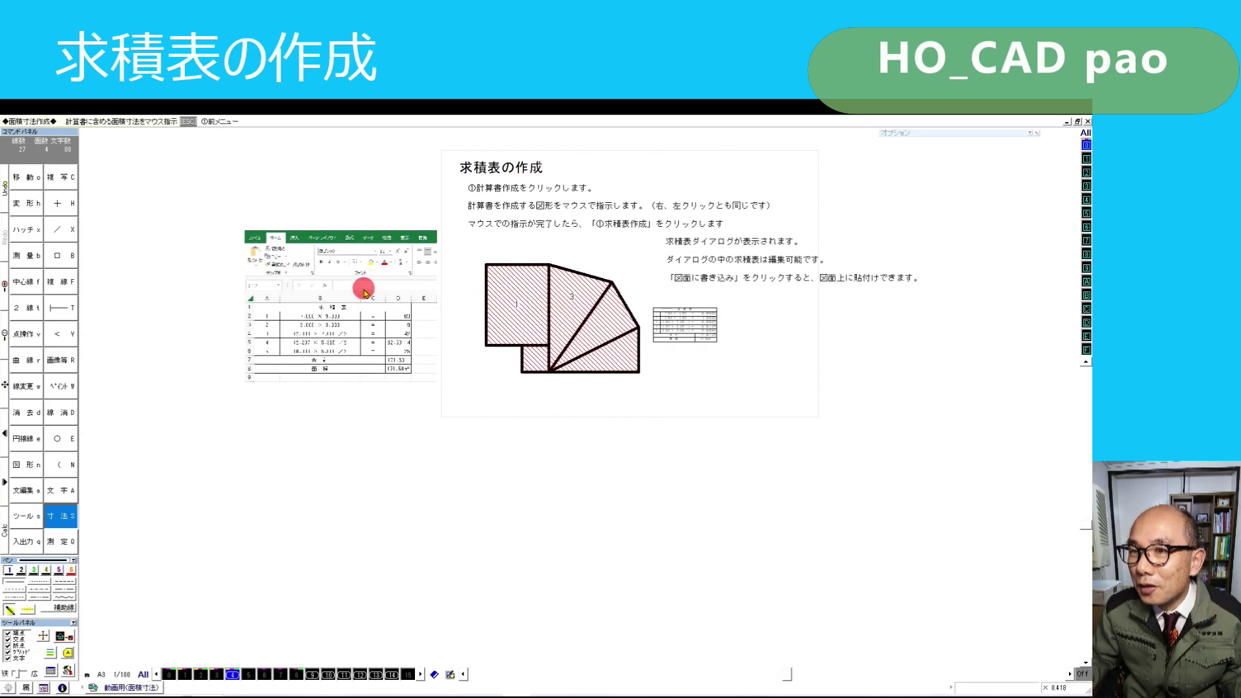
scroll(579, 397, up, 2)
scroll(488, 425, up, 1)
scroll(498, 436, up, 1)
middle_drag(499, 436, 518, 351)
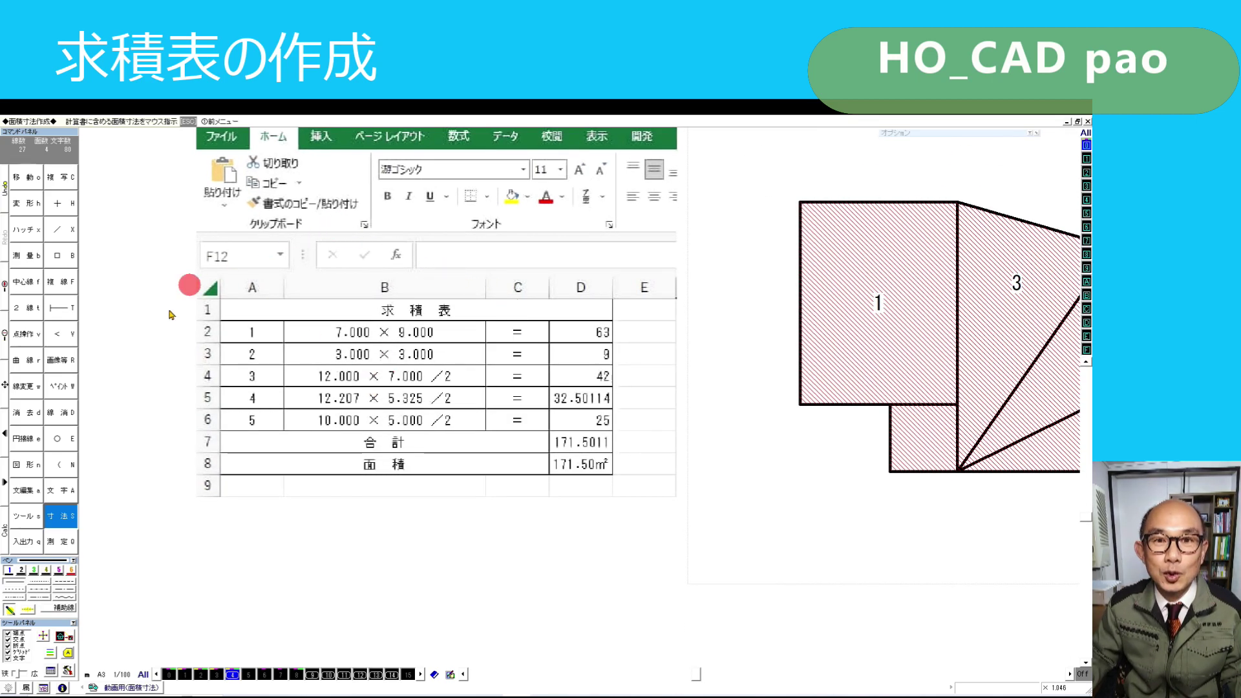
middle_drag(866, 383, 596, 396)
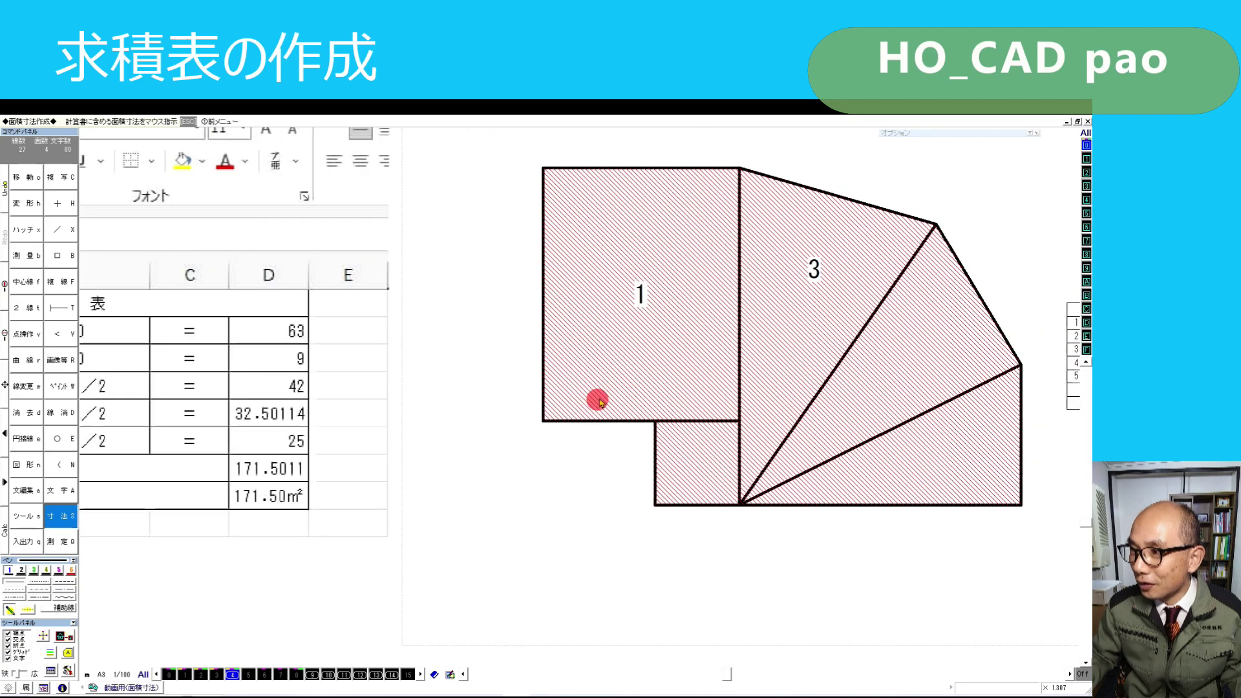
scroll(595, 397, down, 1)
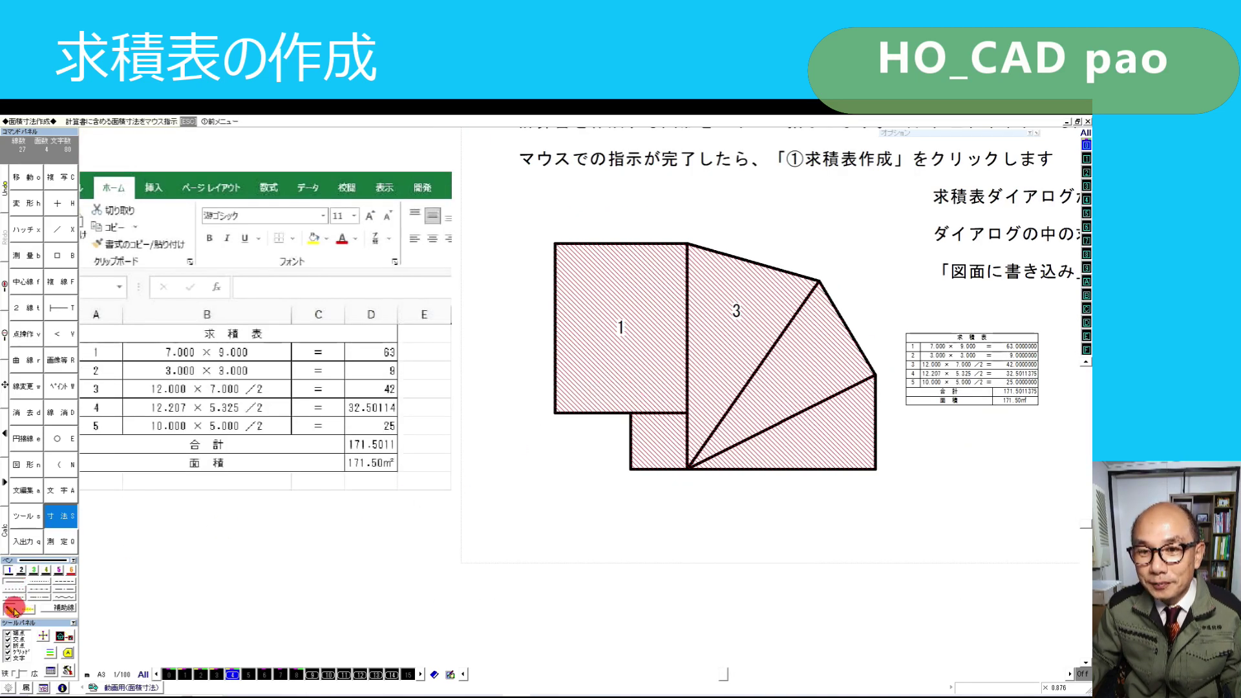
middle_drag(782, 315, 587, 450)
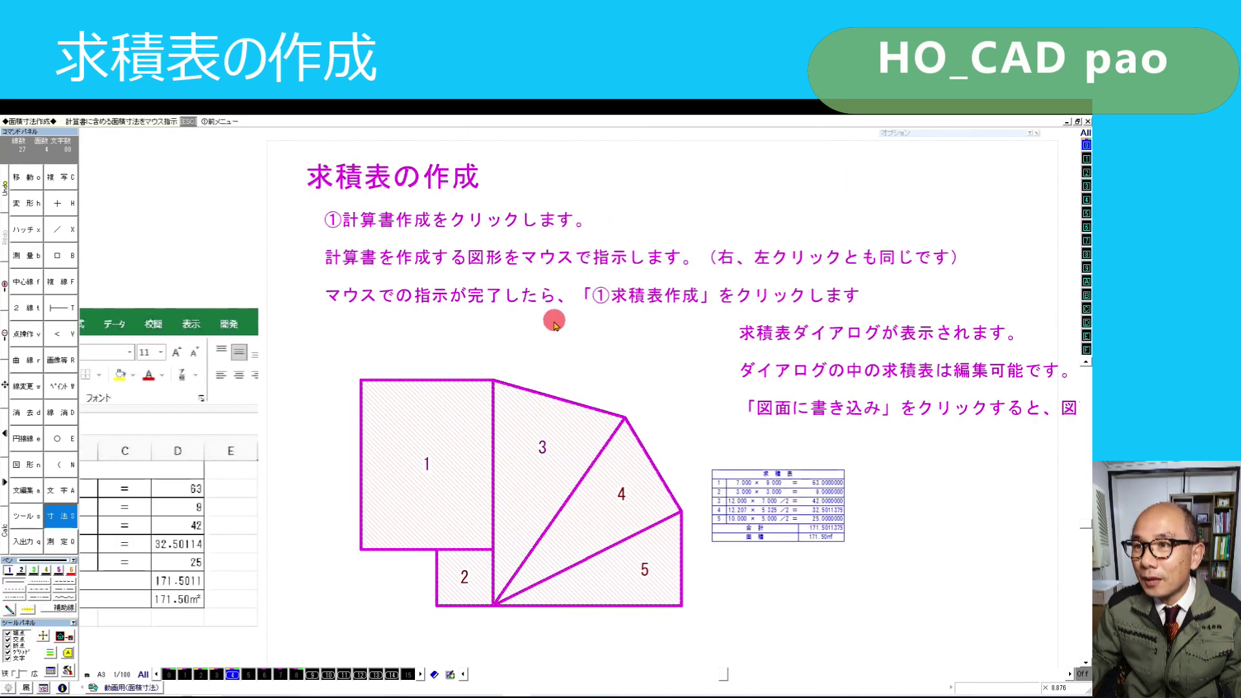
Step: Pan to the full instruction text and start the area dimension command (計算書作成, 寸法編集, 寸法消去)
middle_drag(555, 313, 429, 332)
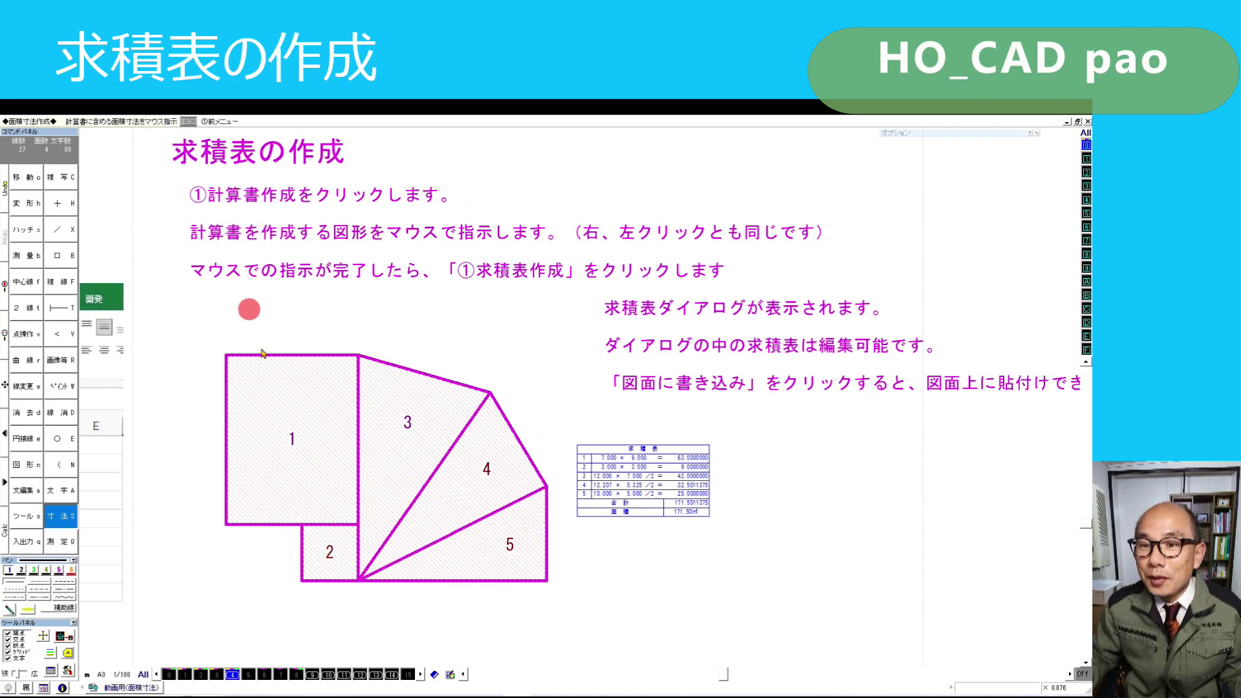
click(212, 123)
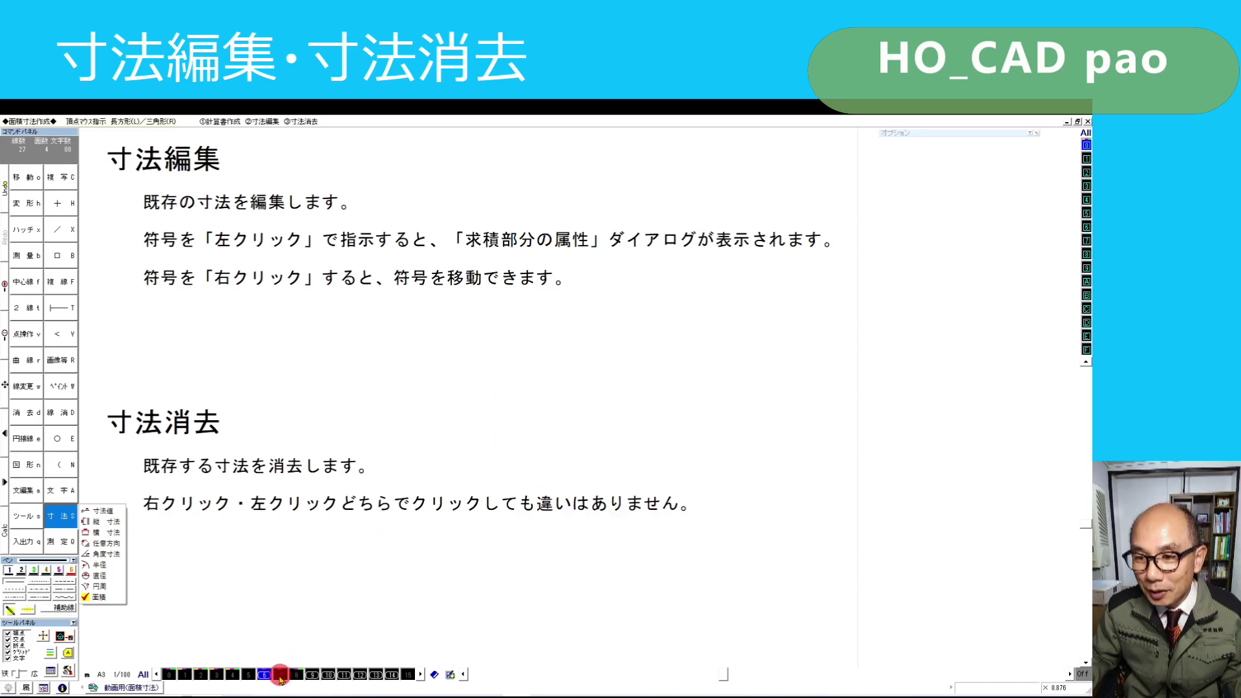
Step: On layer tab 4, choose ②寸法編集 and open 求積部分の属性 for area 2 (3.000 × 3.000)
click(232, 675)
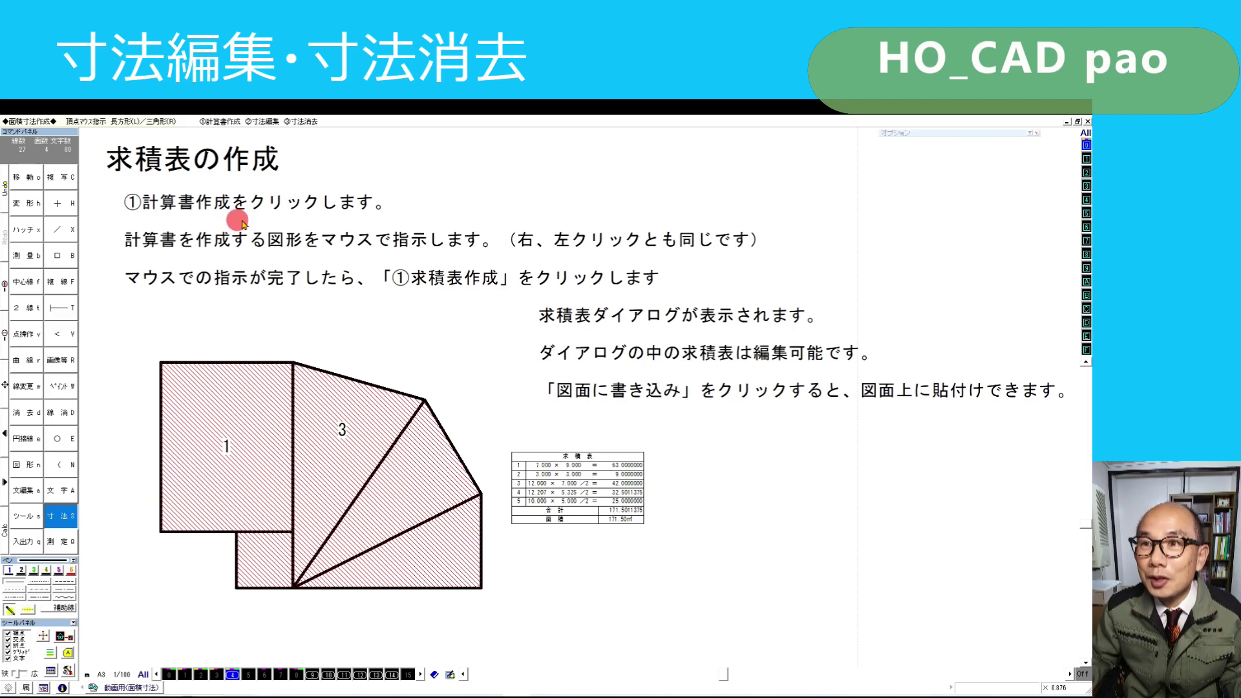
key(2)
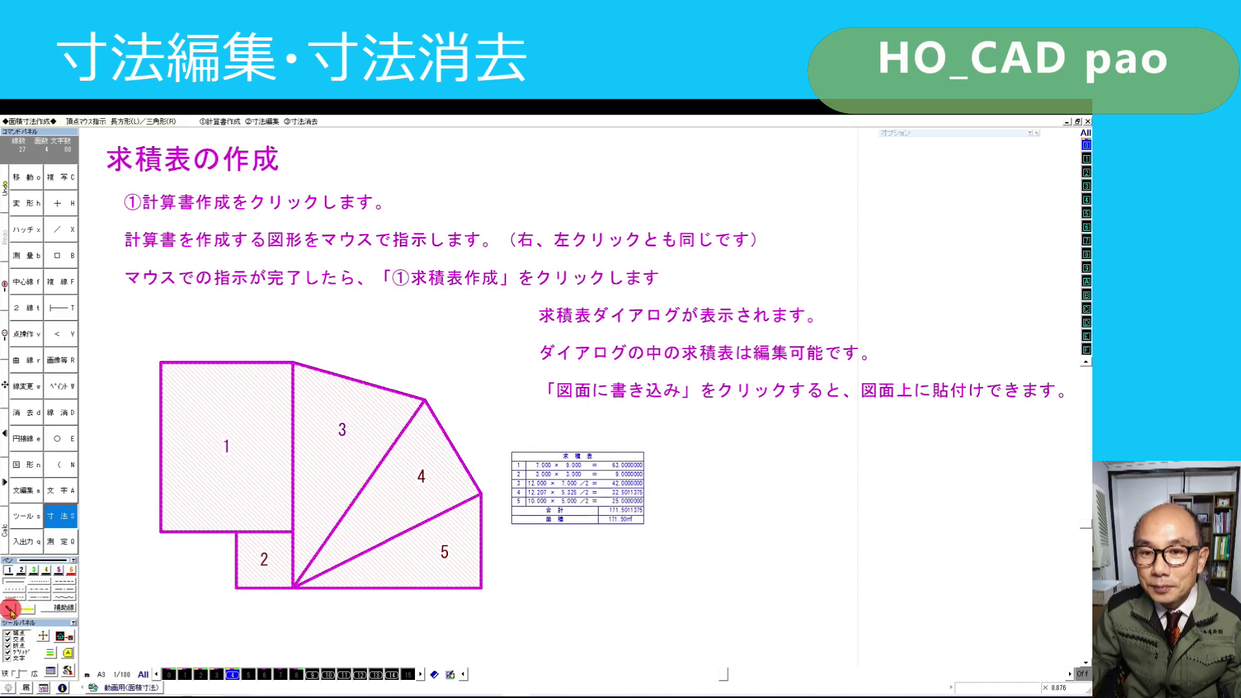
click(265, 560)
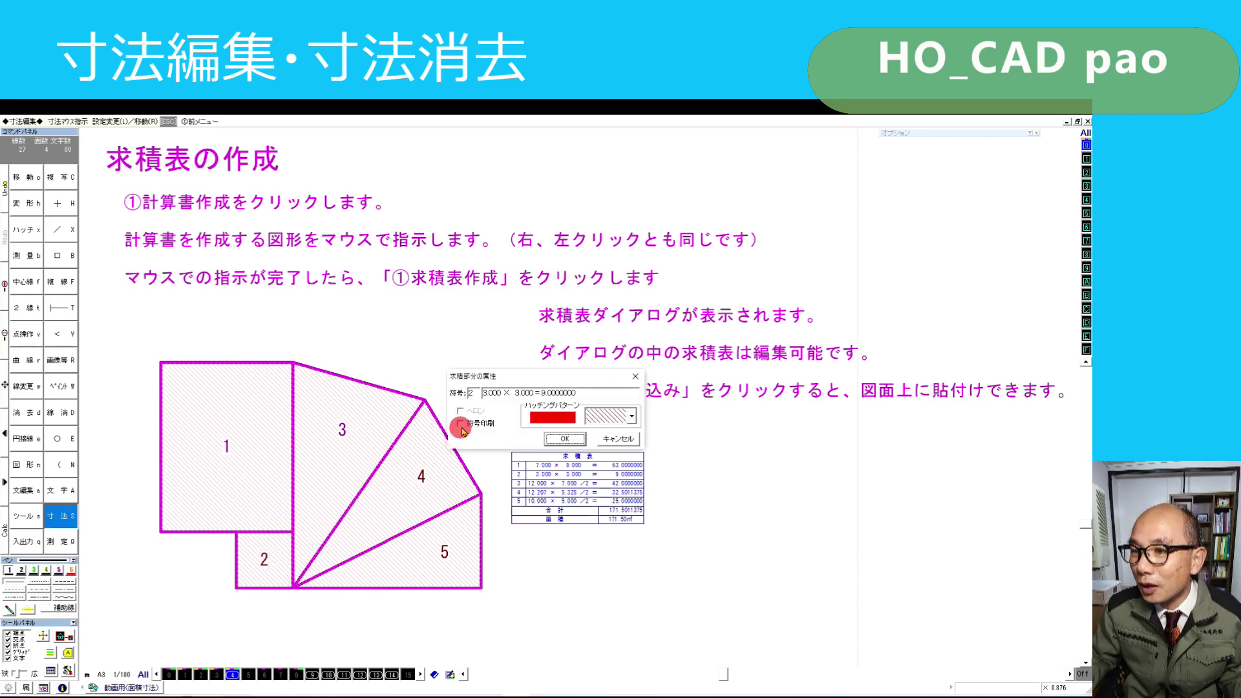
Step: Give area 2 a blue cross-hatch pattern
click(564, 423)
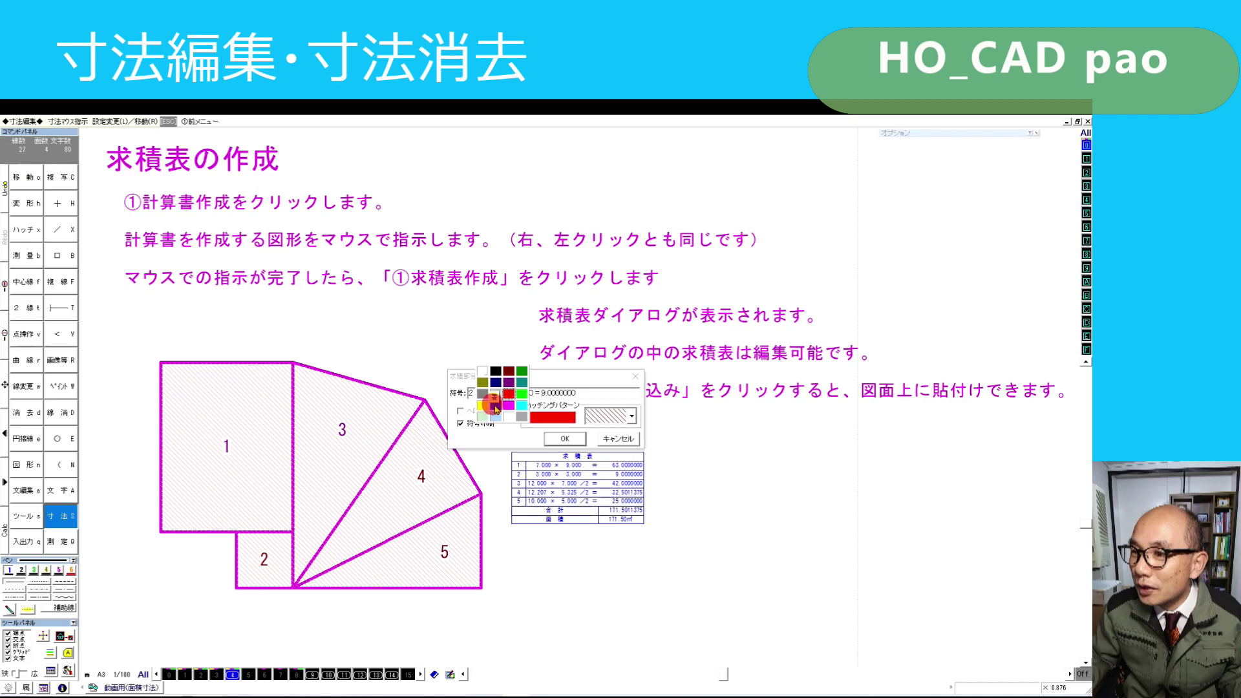
click(495, 406)
click(632, 417)
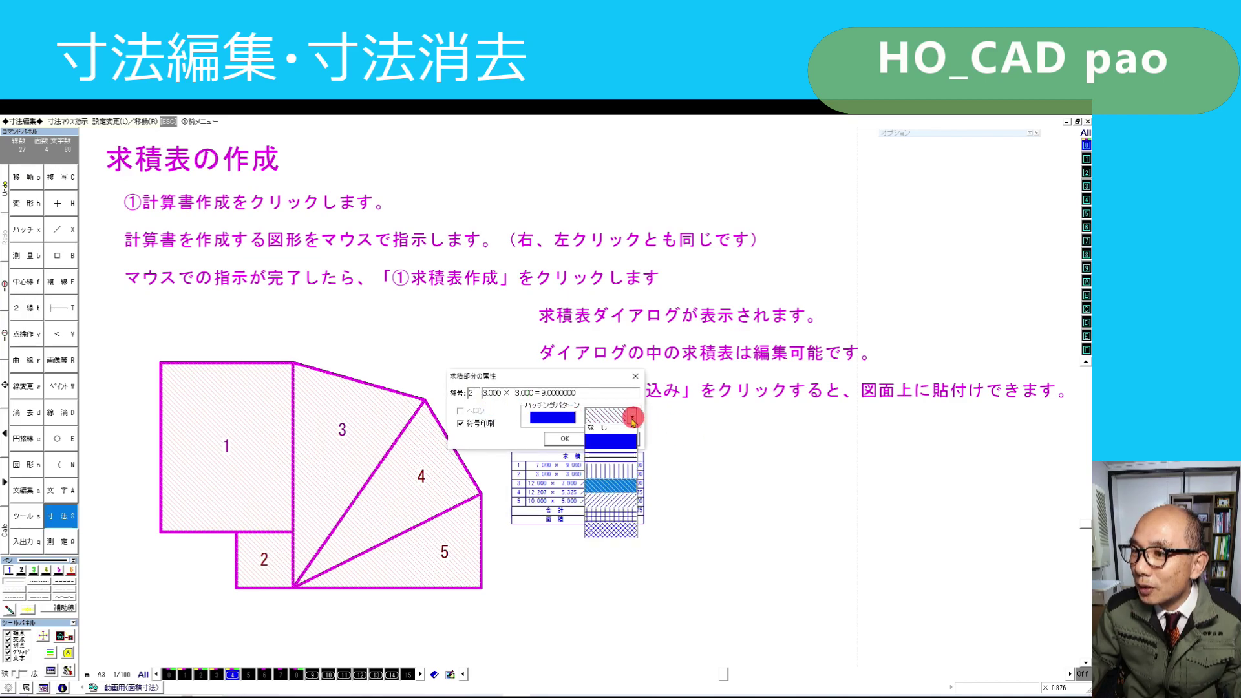
click(610, 537)
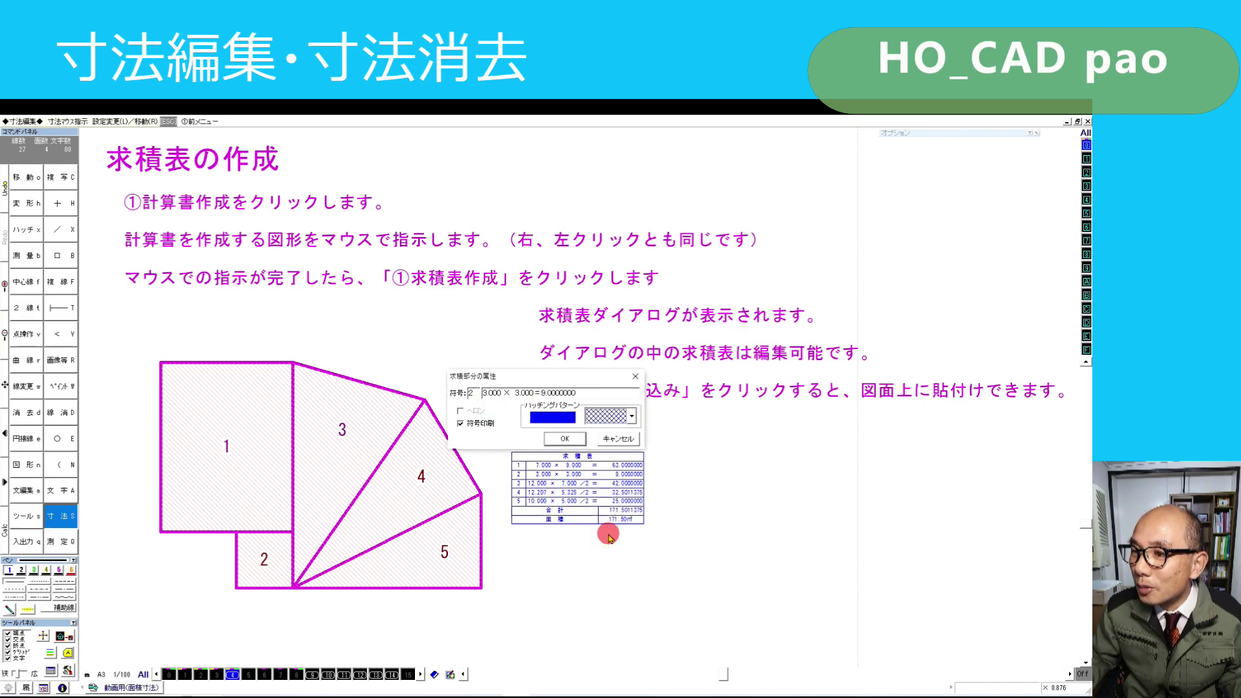
click(565, 440)
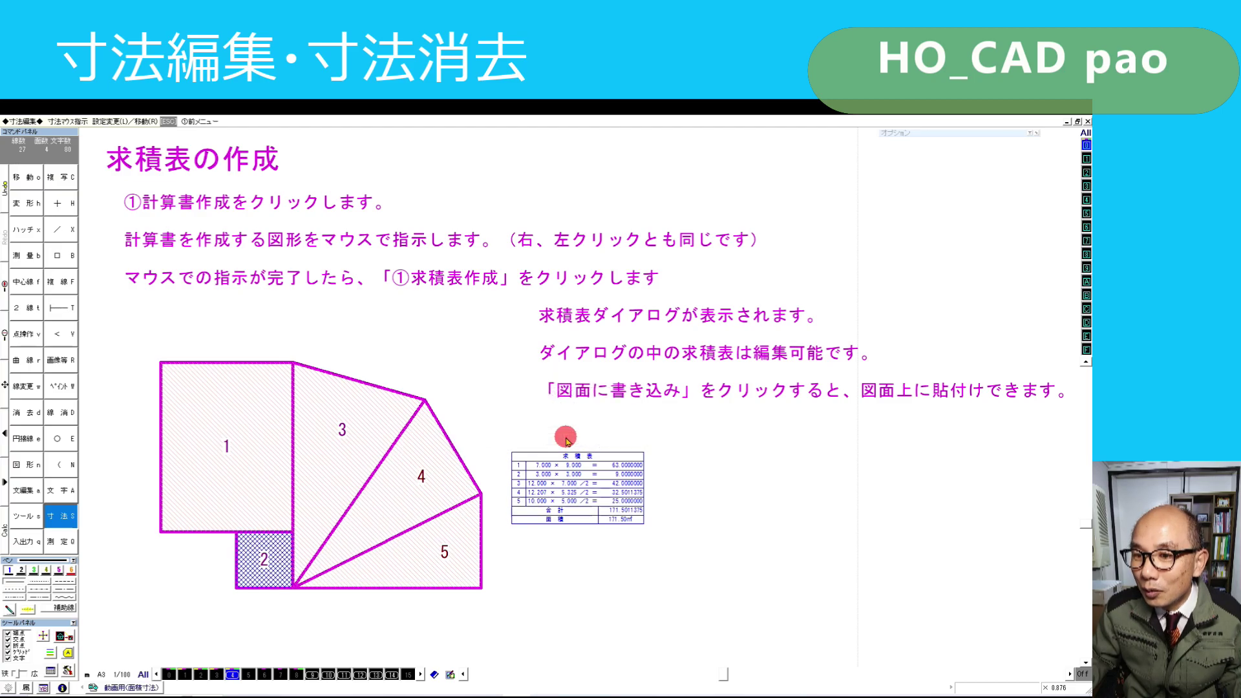
Step: Change area 4 to a solid red fill
click(421, 480)
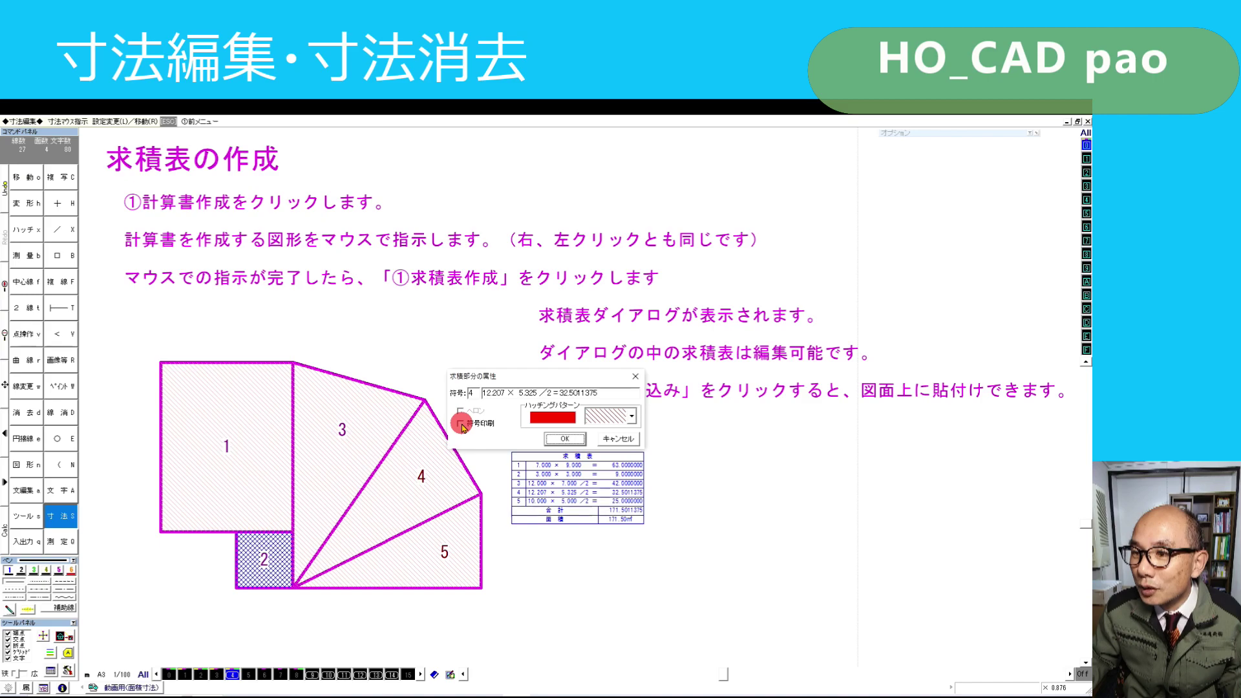
click(632, 416)
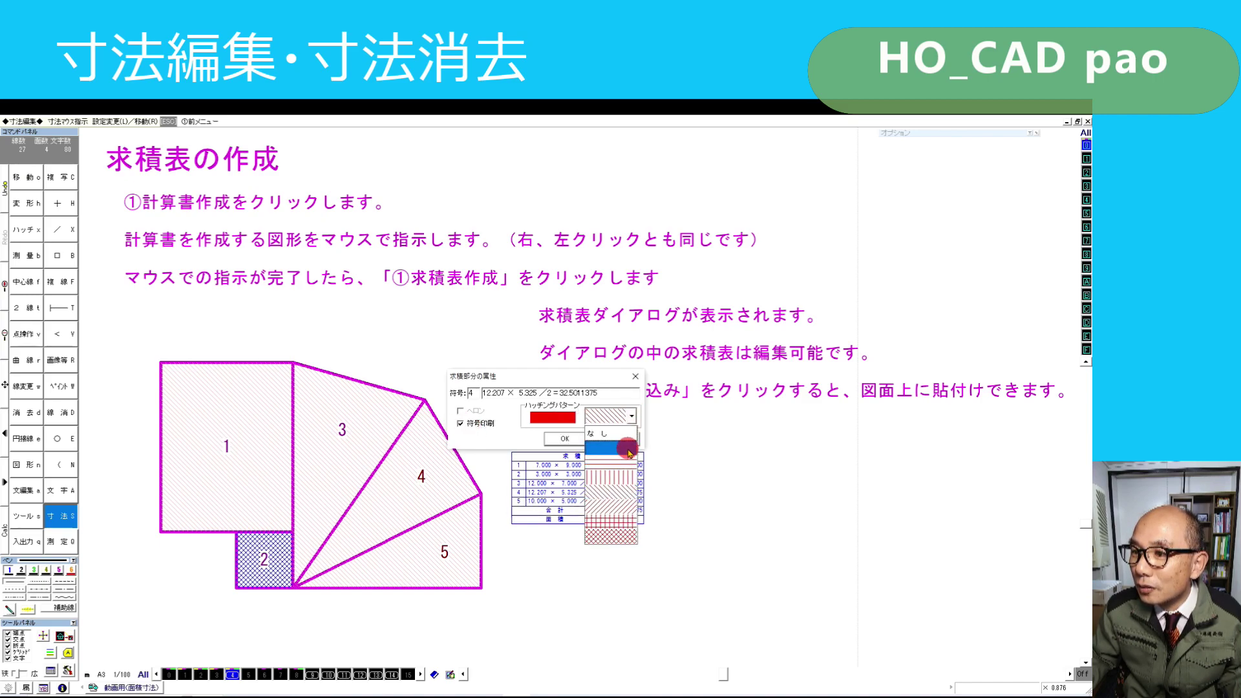
click(628, 448)
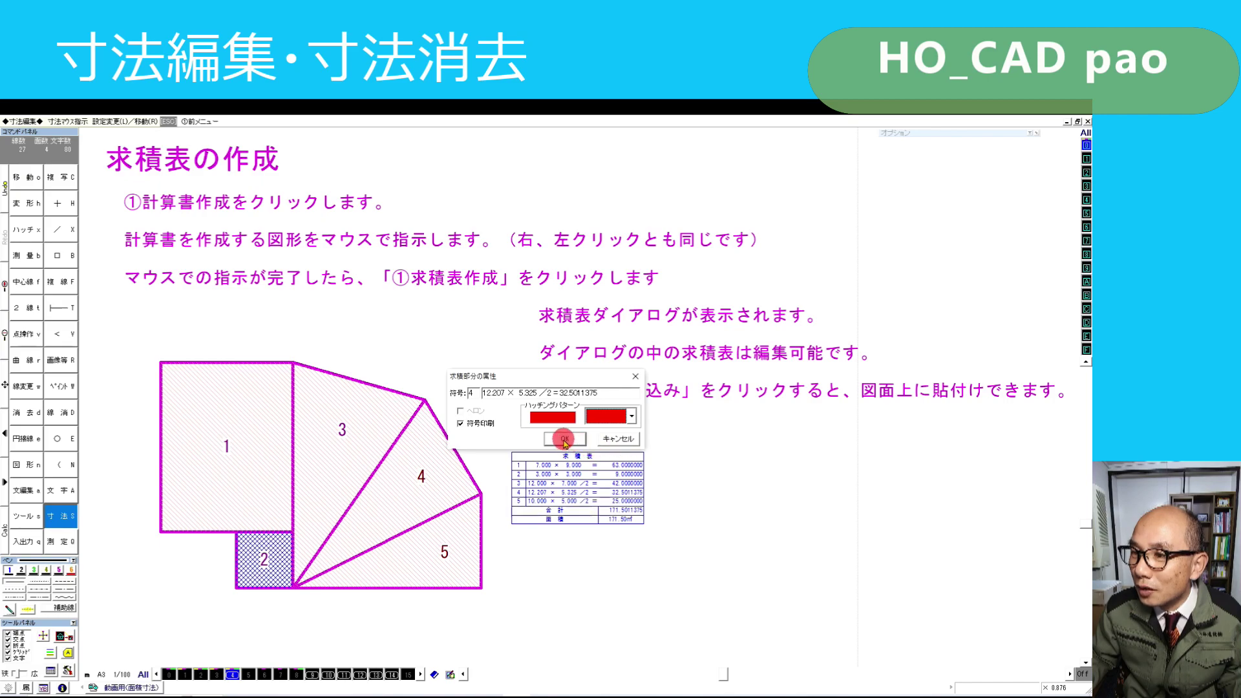
click(564, 440)
Step: Hatch area 5 with vertical lines, then finish editing and redraw the figure
click(444, 546)
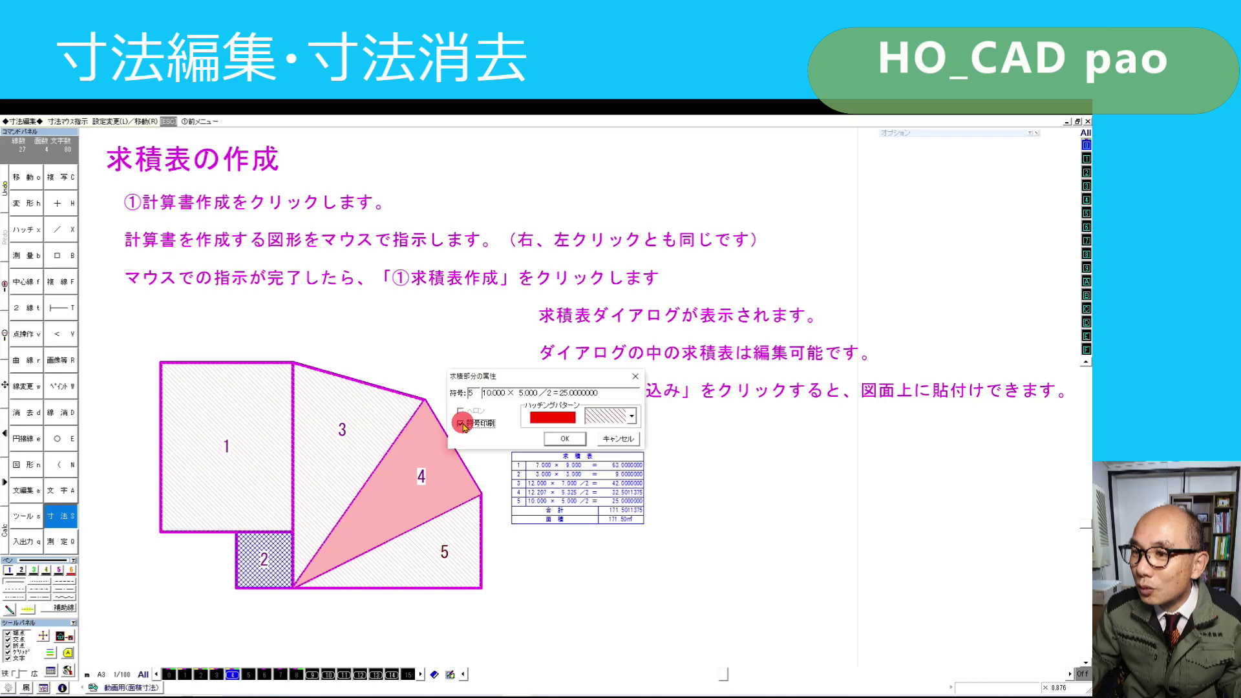
click(632, 417)
click(626, 475)
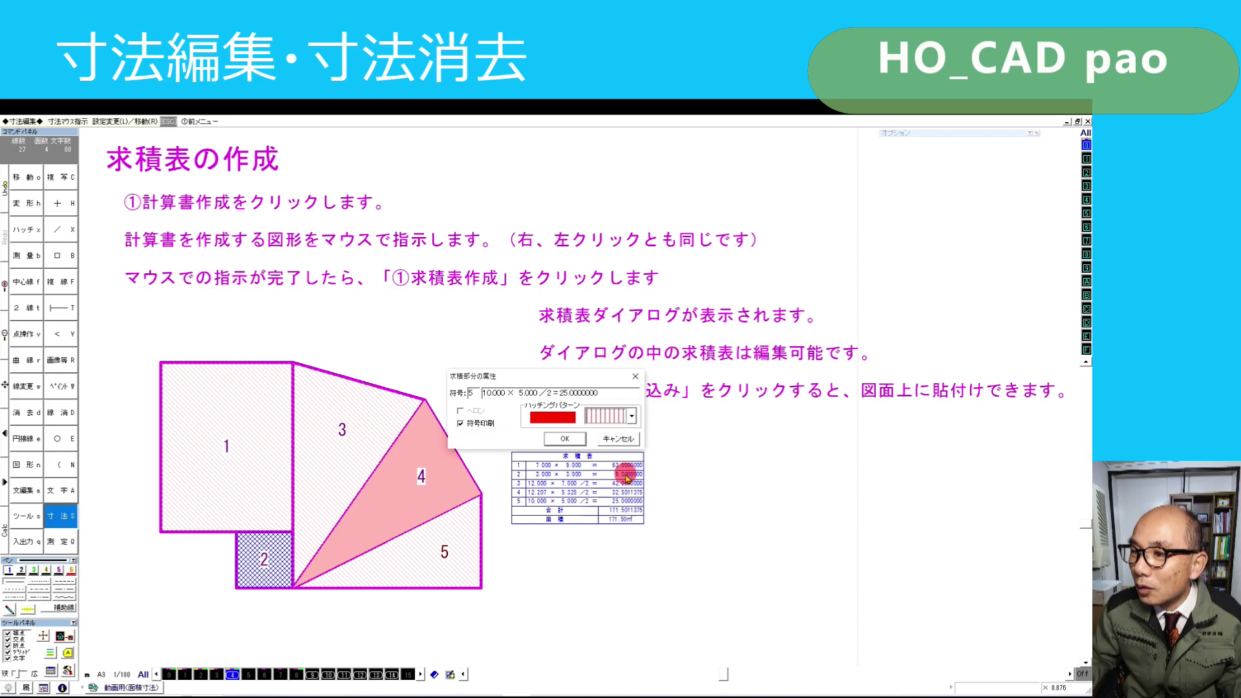
click(565, 440)
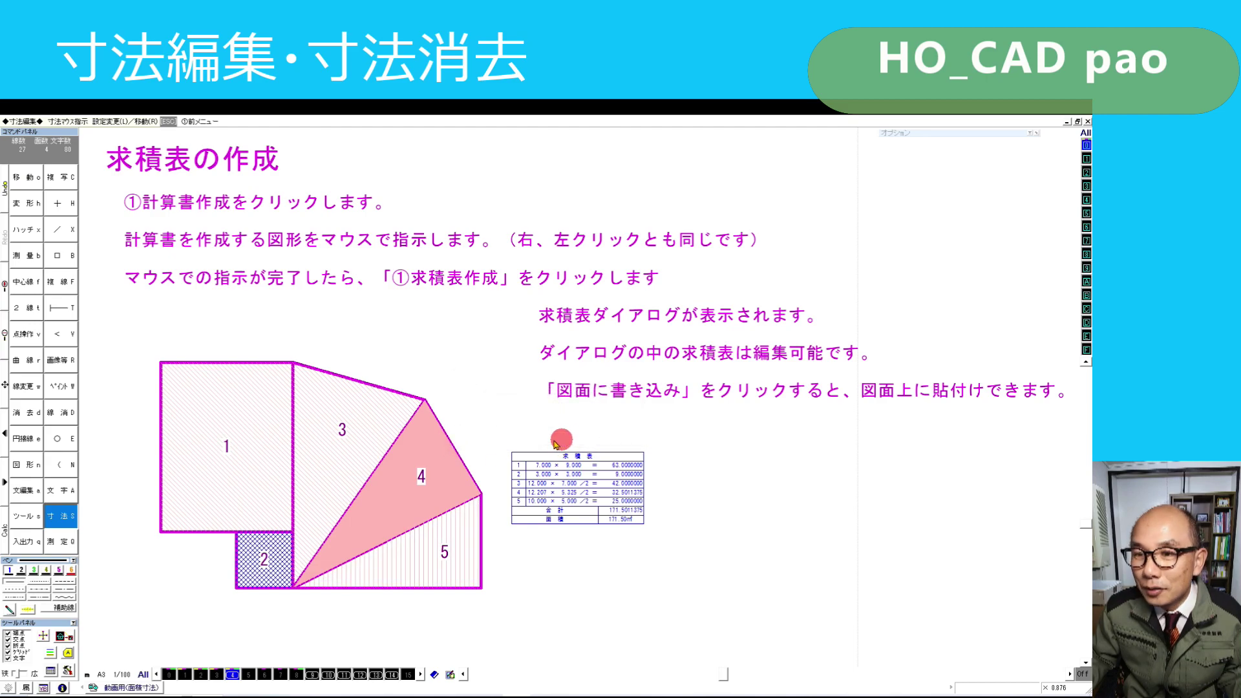
click(9, 611)
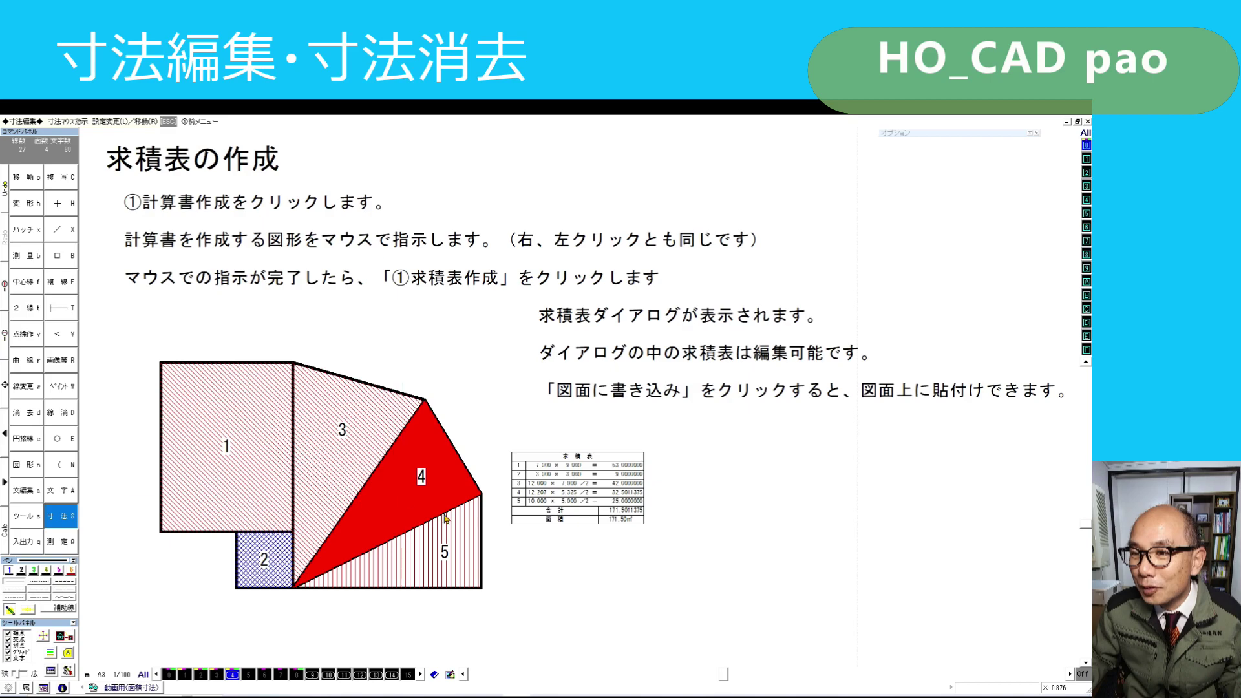
Step: Zoom in on the figure, switch to ③寸法消去, and go to the 長方形 rectangles page
drag(511, 548, 527, 567)
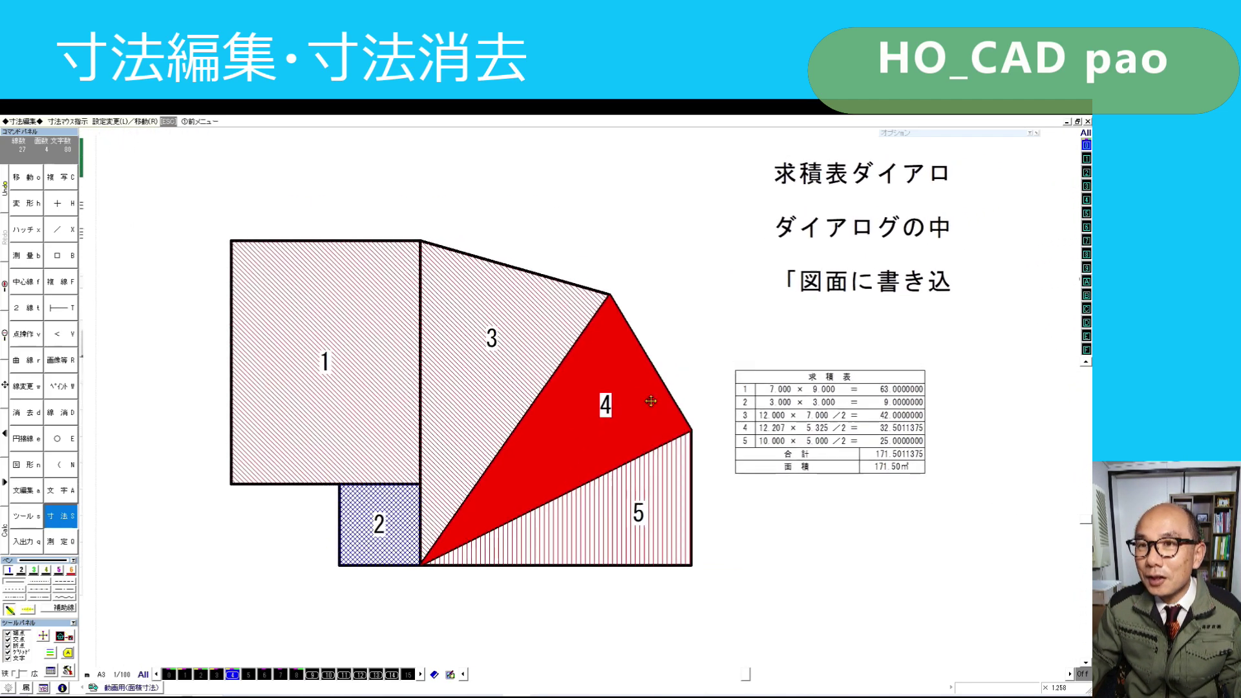
click(306, 122)
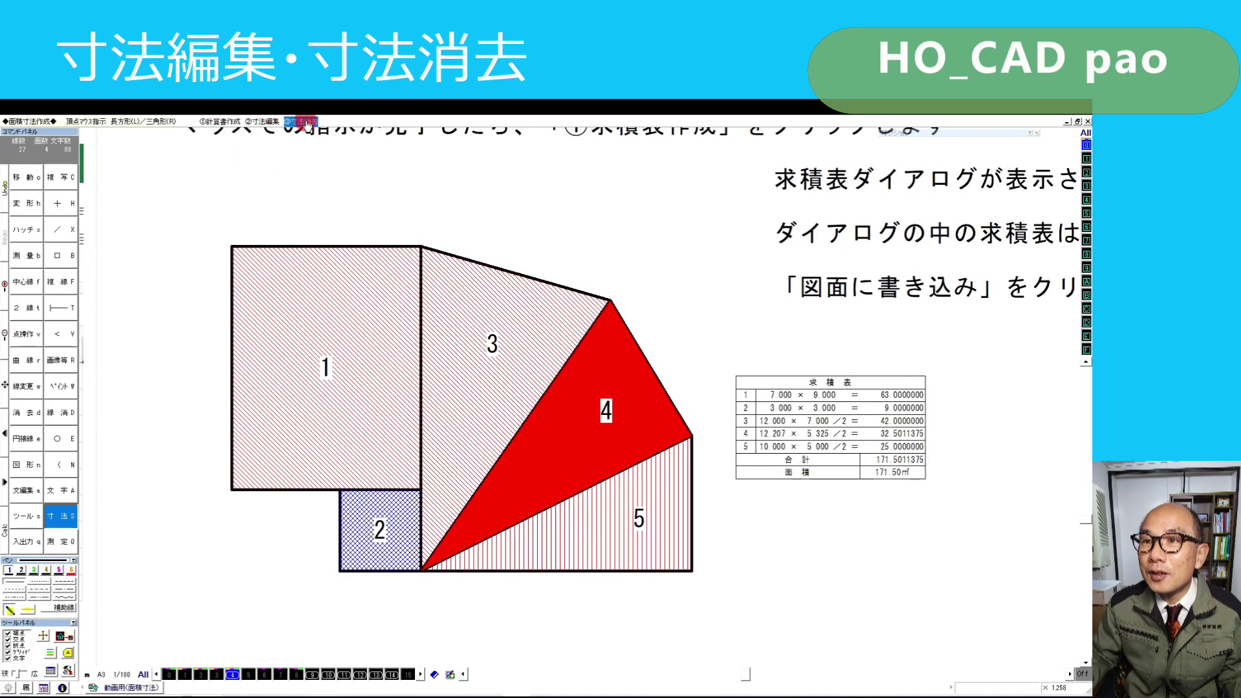
click(200, 675)
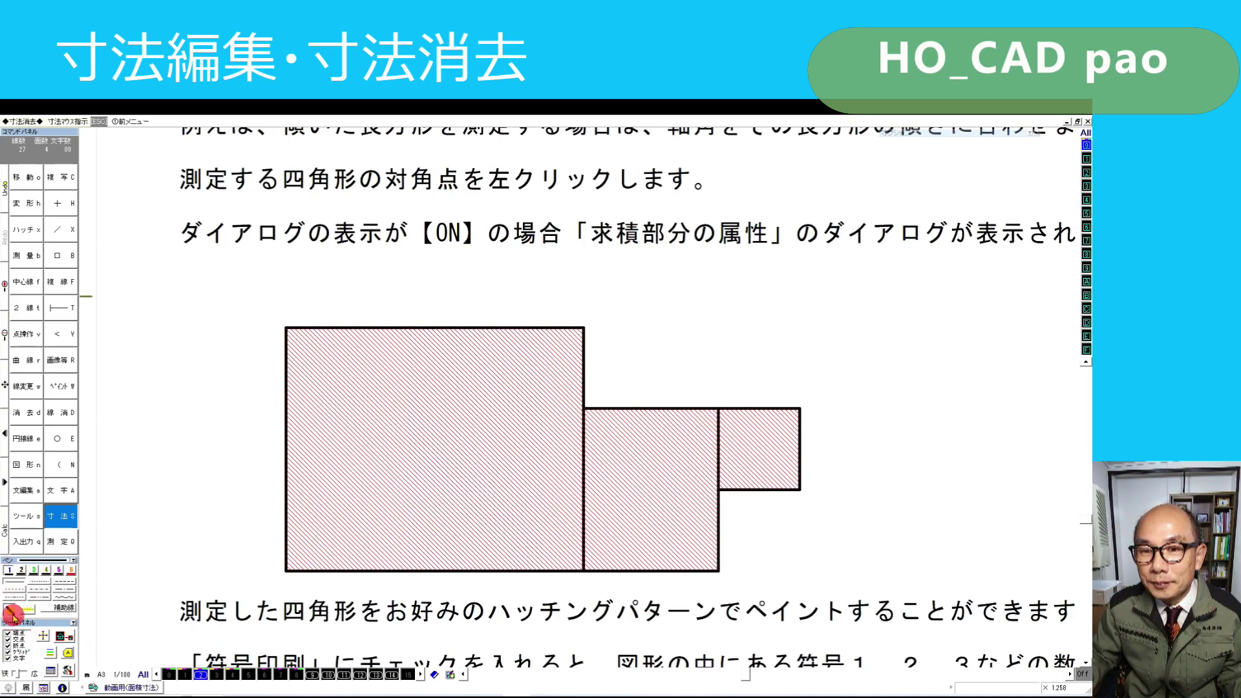
Step: Erase the area dimensions of rectangles 1, 2 and 3
click(11, 611)
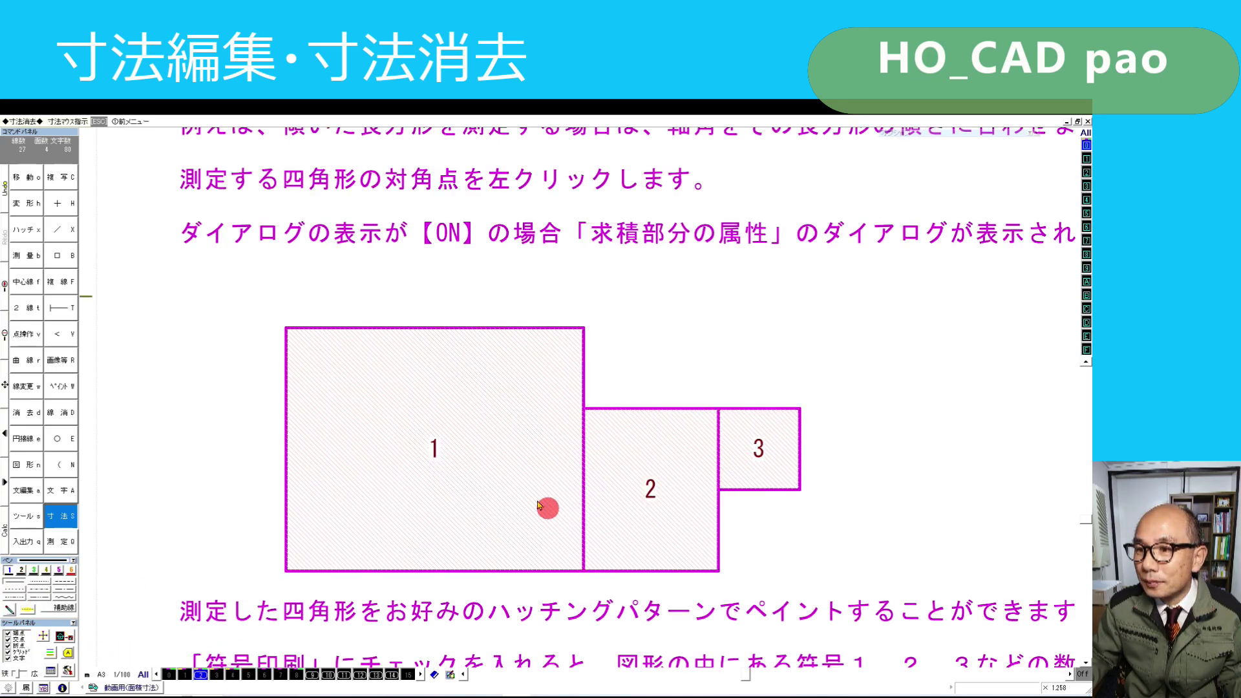
click(434, 446)
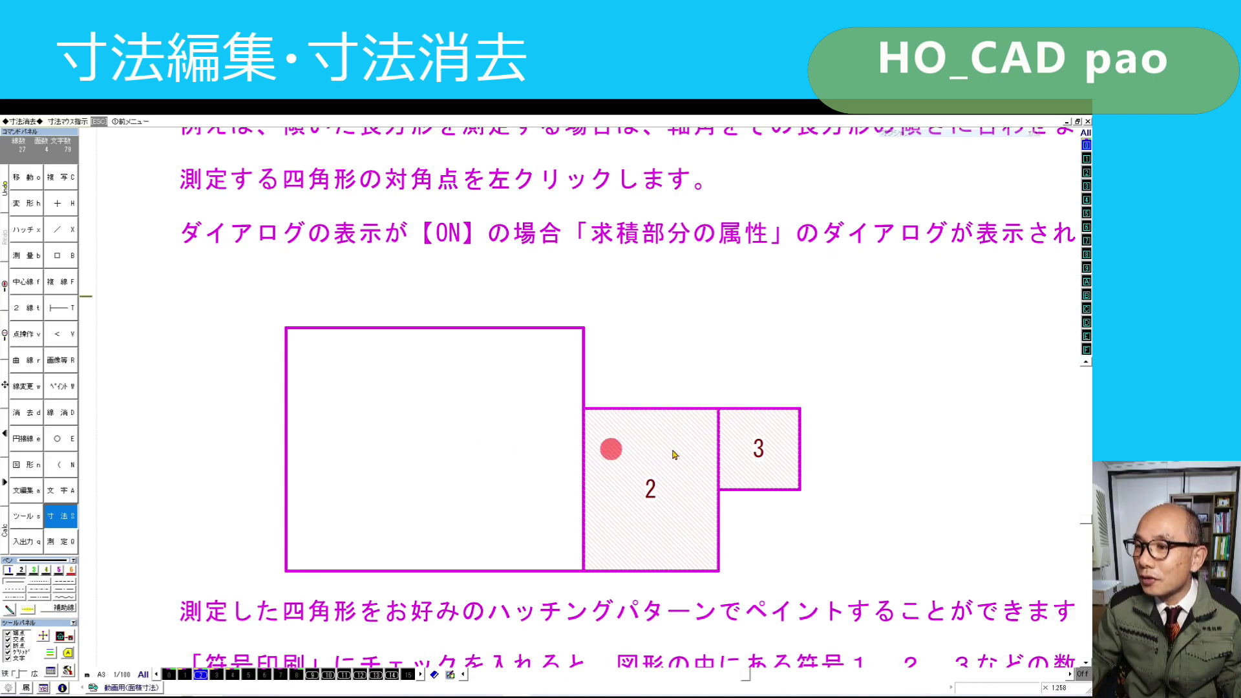
click(648, 489)
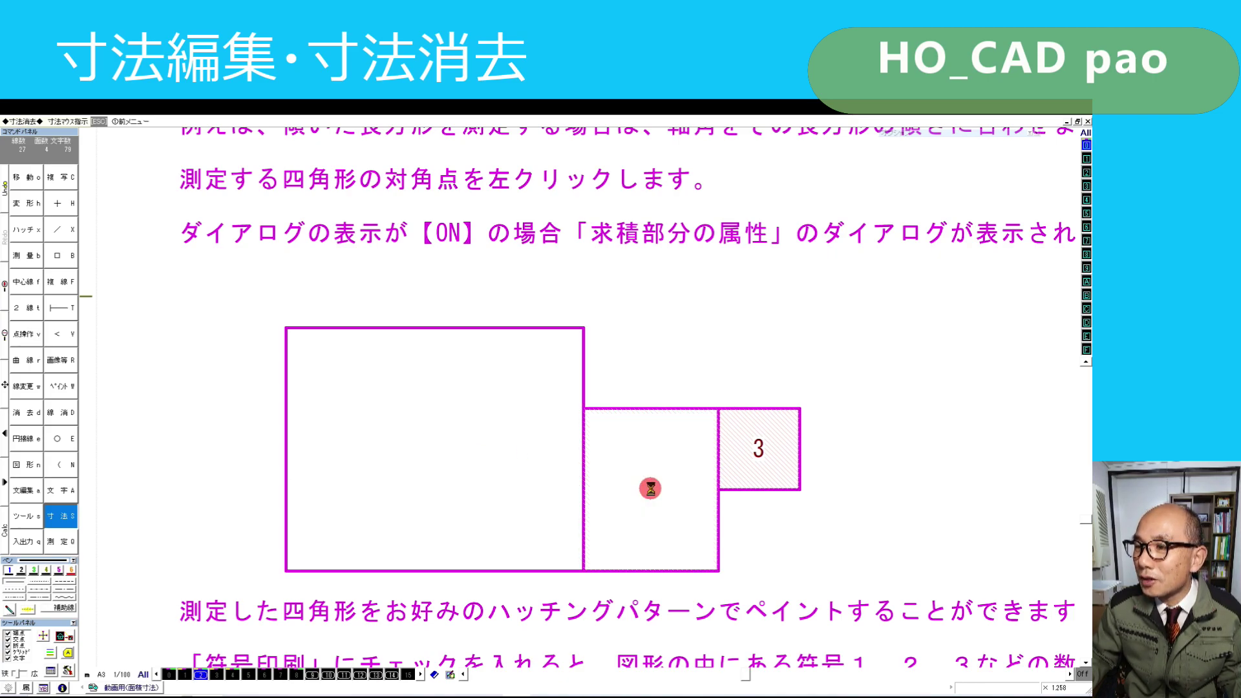
click(759, 447)
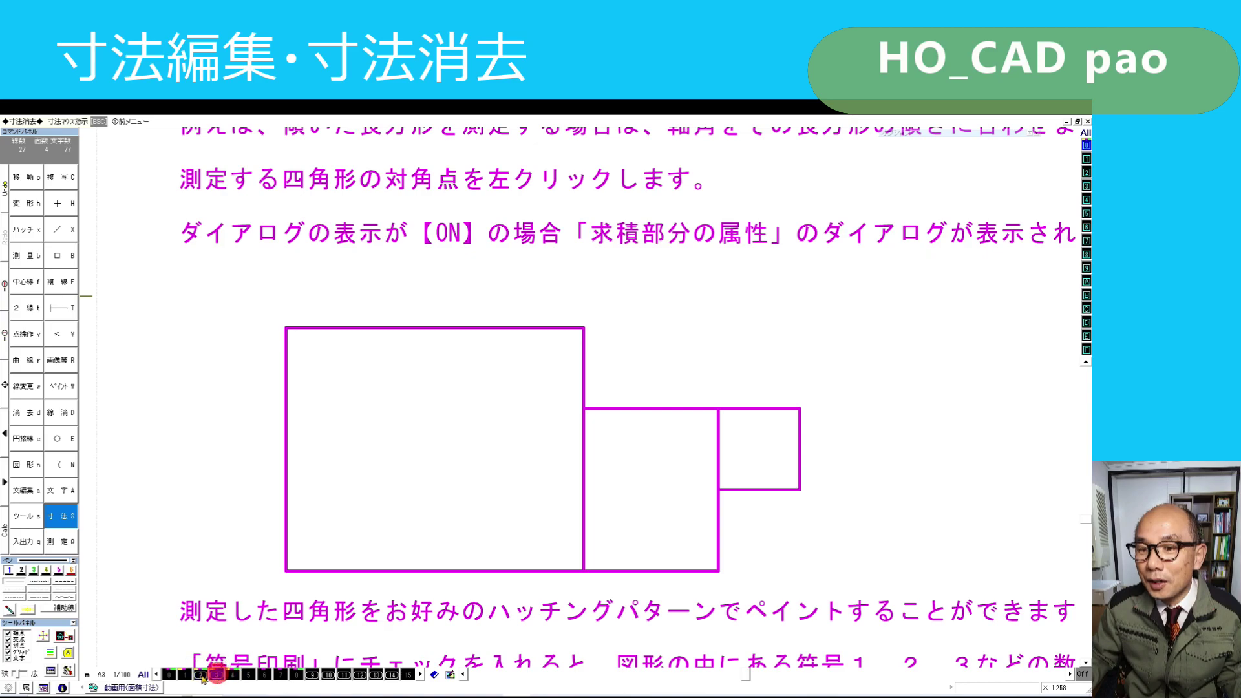
Step: On layer tab 3, erase the area dimensions of triangles 4, 5 and 6
click(217, 675)
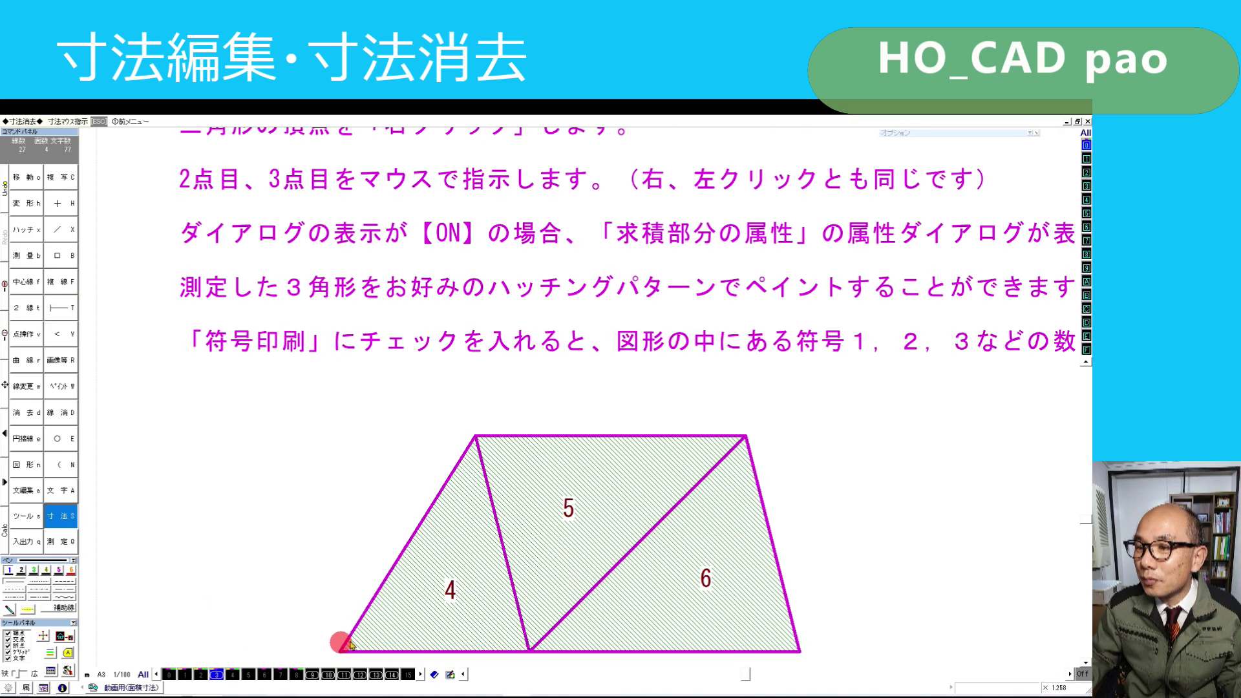
click(453, 589)
click(569, 513)
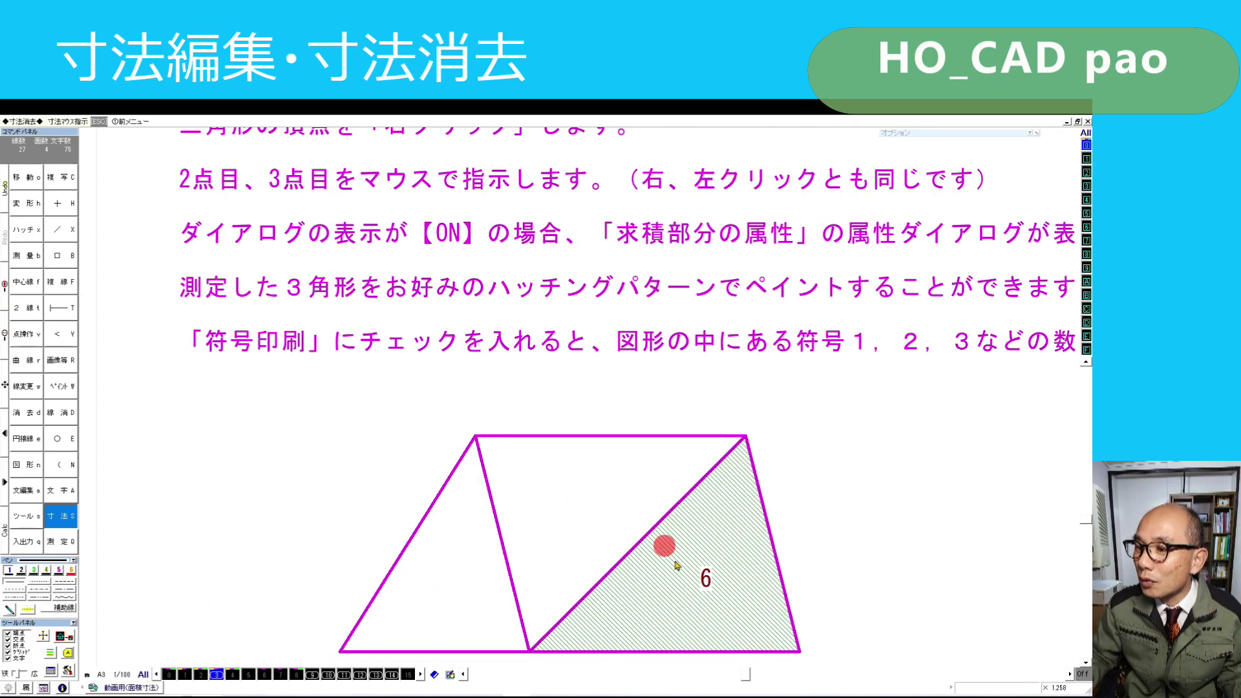
click(706, 576)
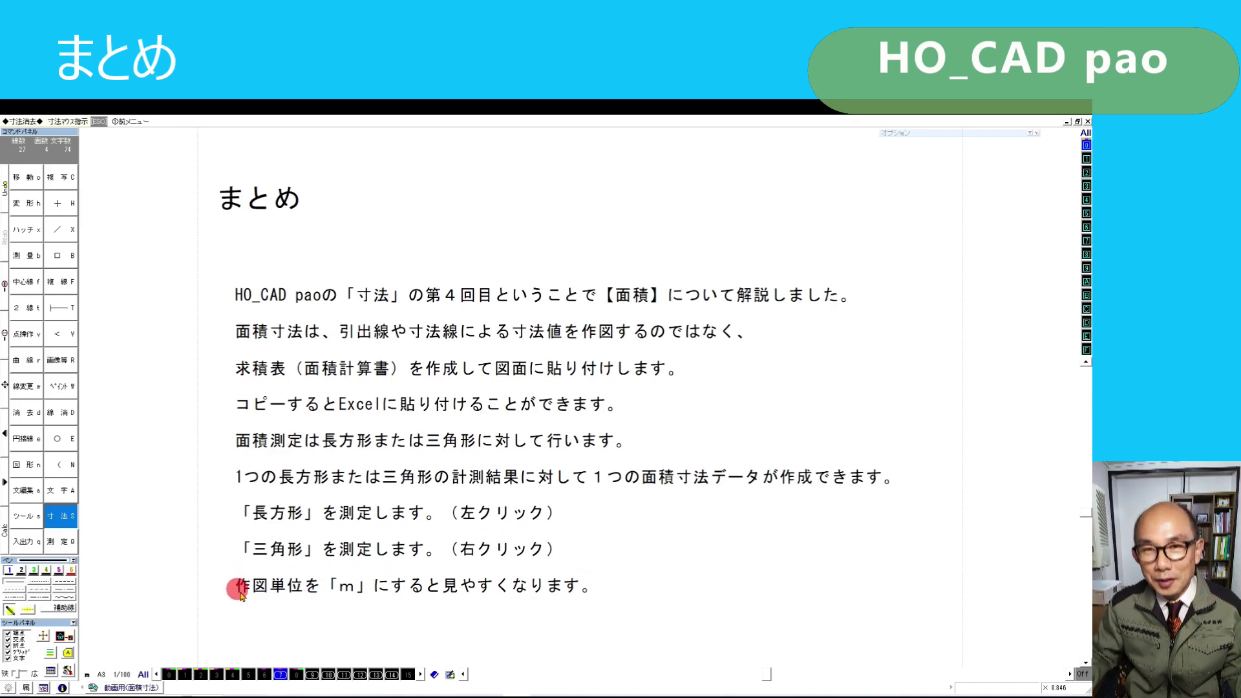
Step: Check the 作図単位 drawing unit setting, then bring up the おわりに closing page
click(87, 675)
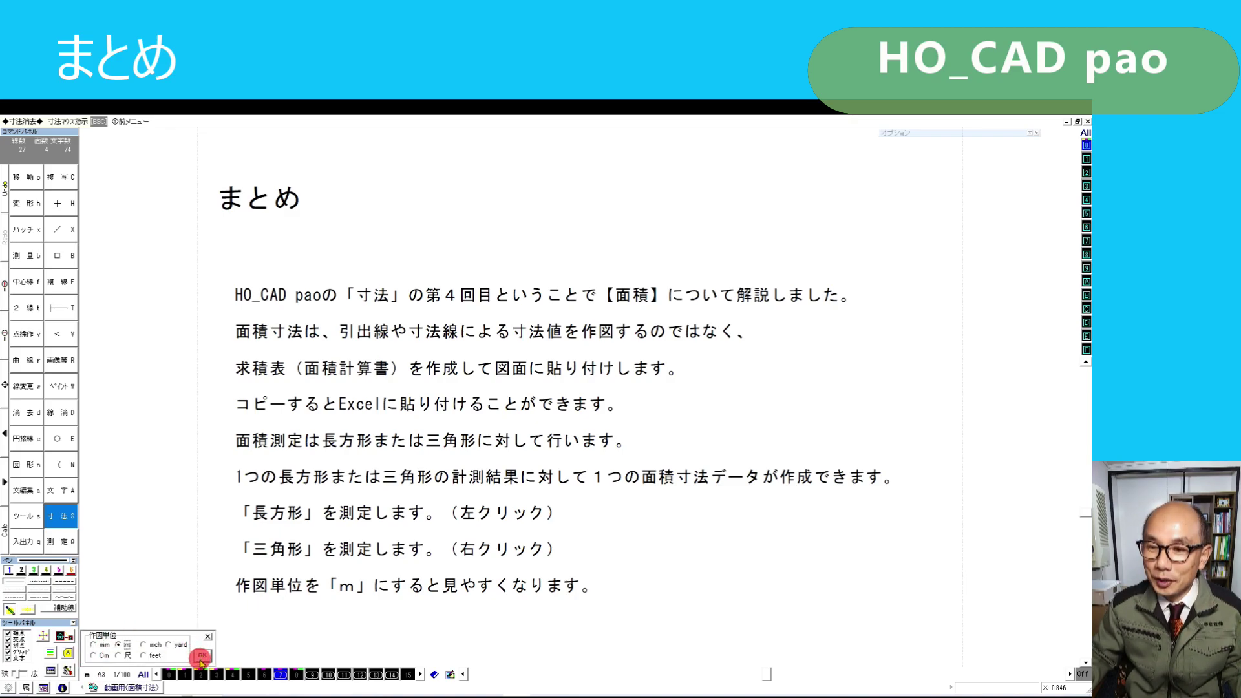
click(202, 657)
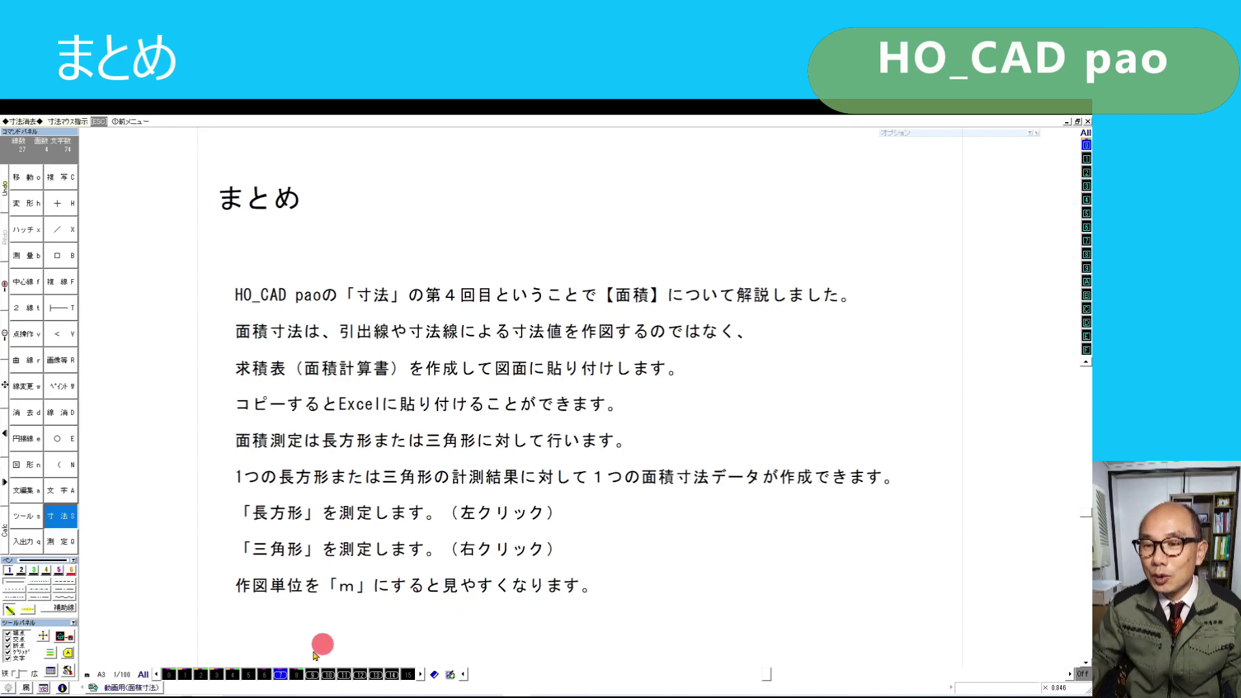
click(283, 676)
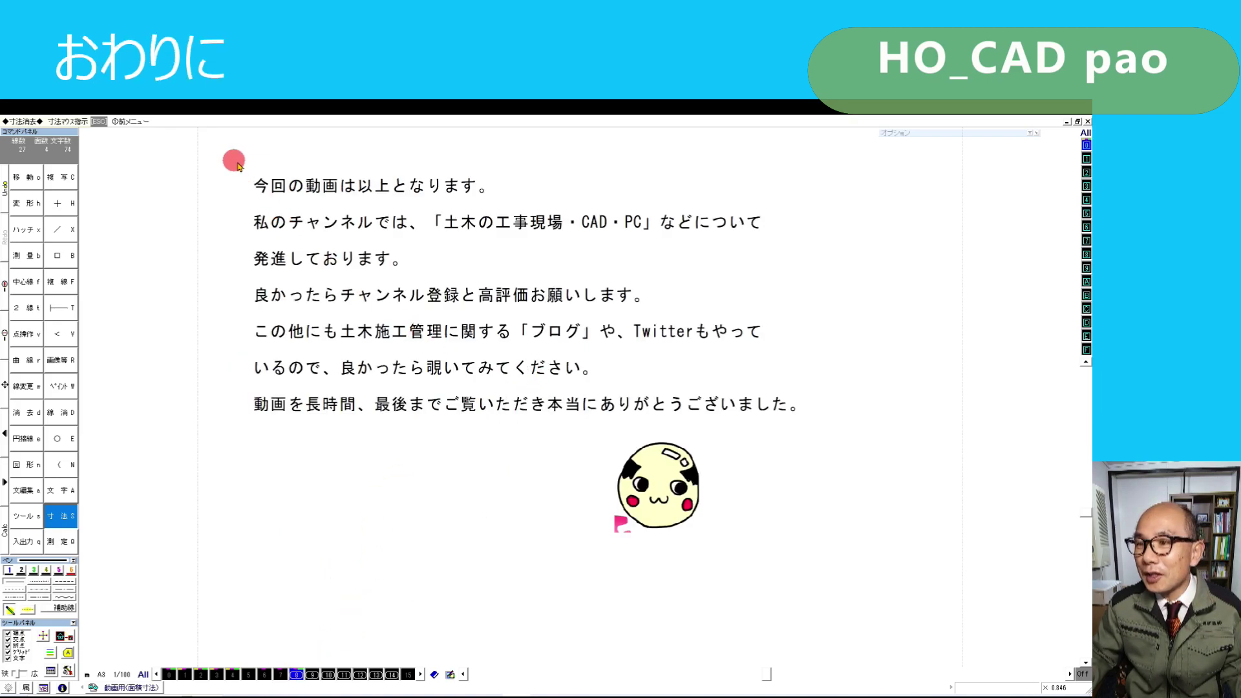
Step: Zoom in on the おわりに closing message text
drag(234, 161, 809, 576)
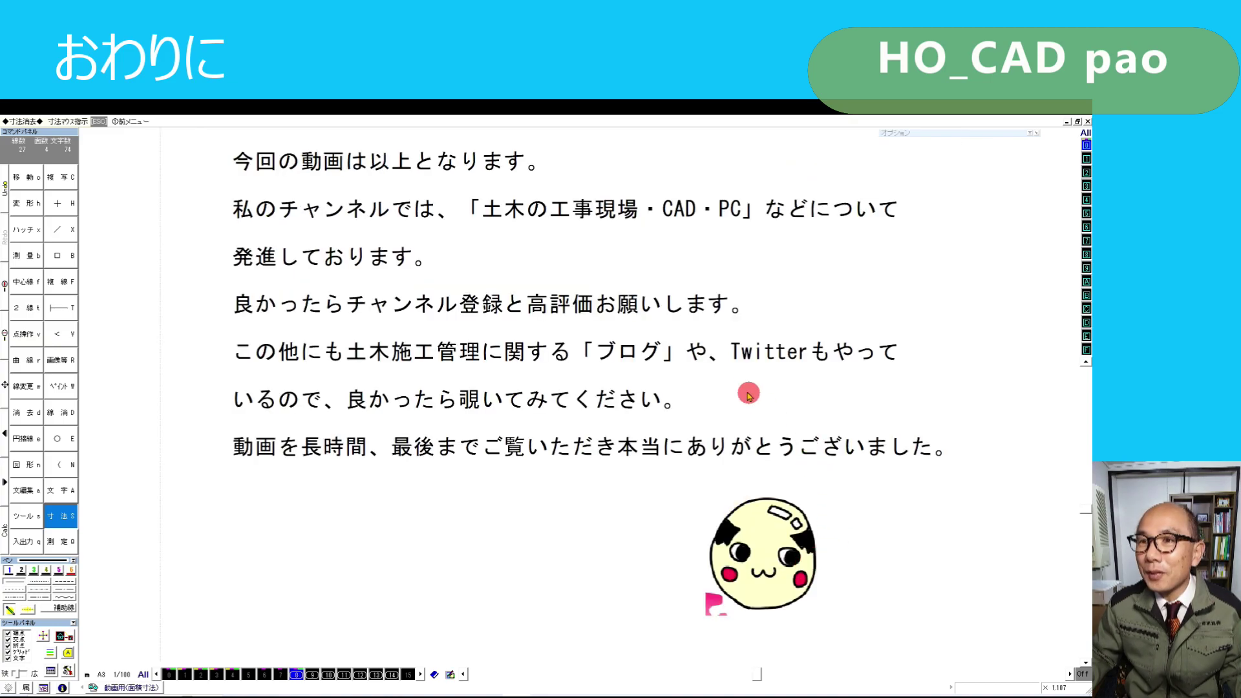